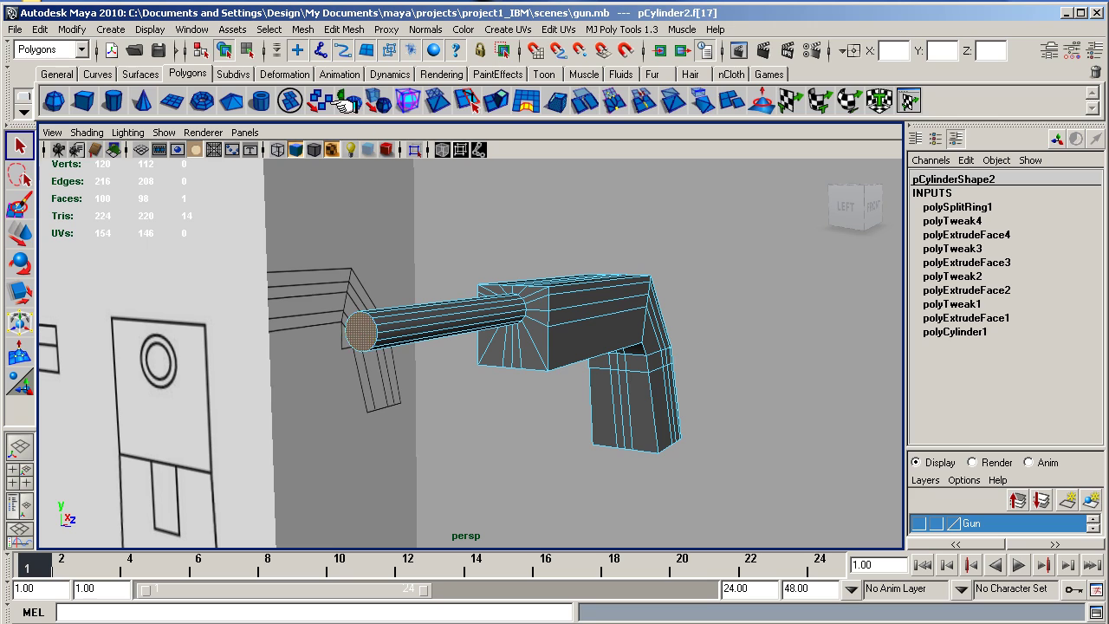
- Extrude the barrel's end face inward as a smaller rim, and extrude it again to a local Z of about -2.739 to hollow the muzzle
click(344, 30)
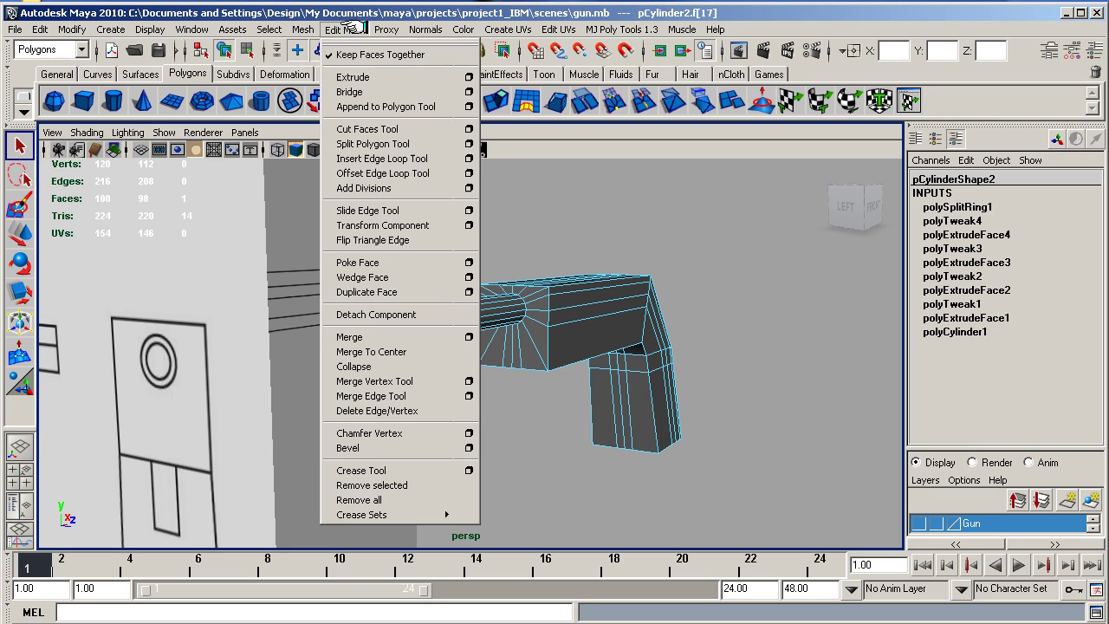
click(350, 78)
click(313, 338)
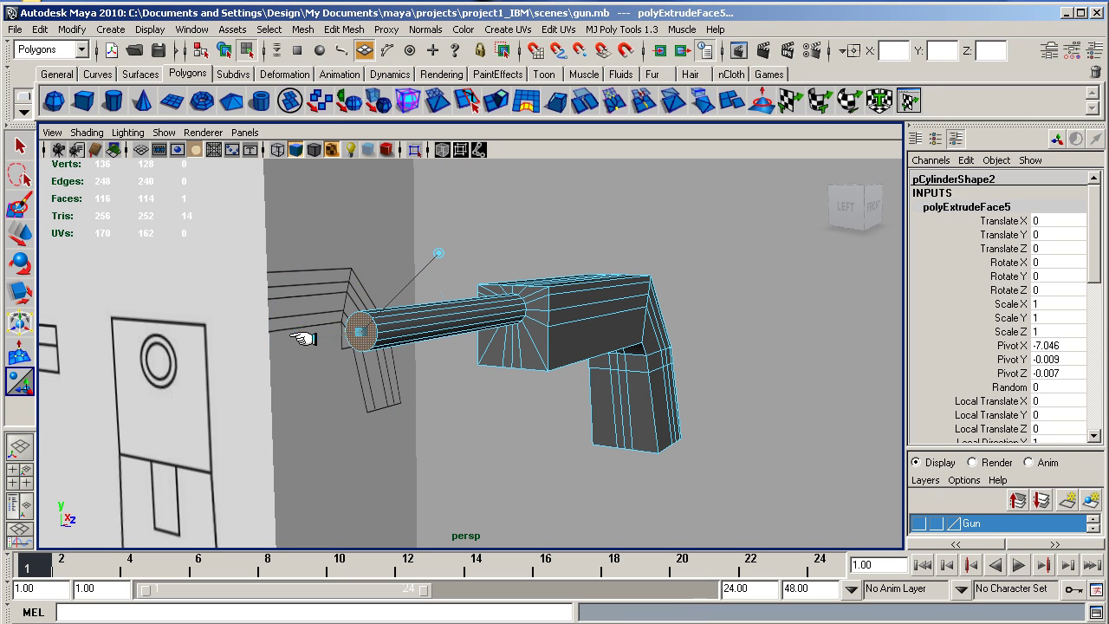
click(348, 332)
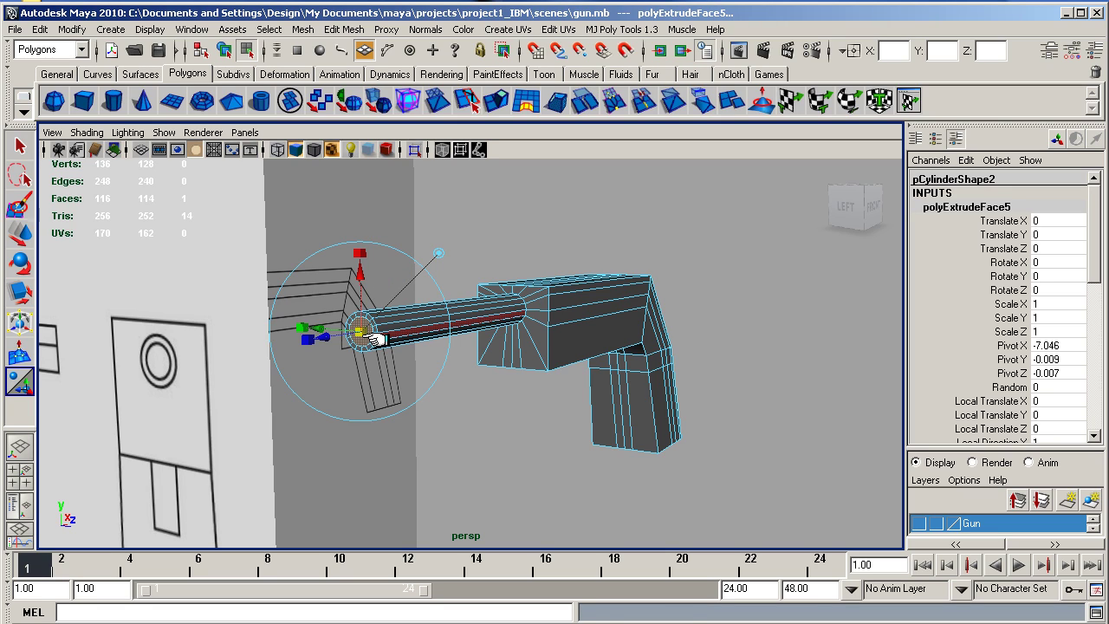
key(ctrl+e)
drag(322, 330, 403, 326)
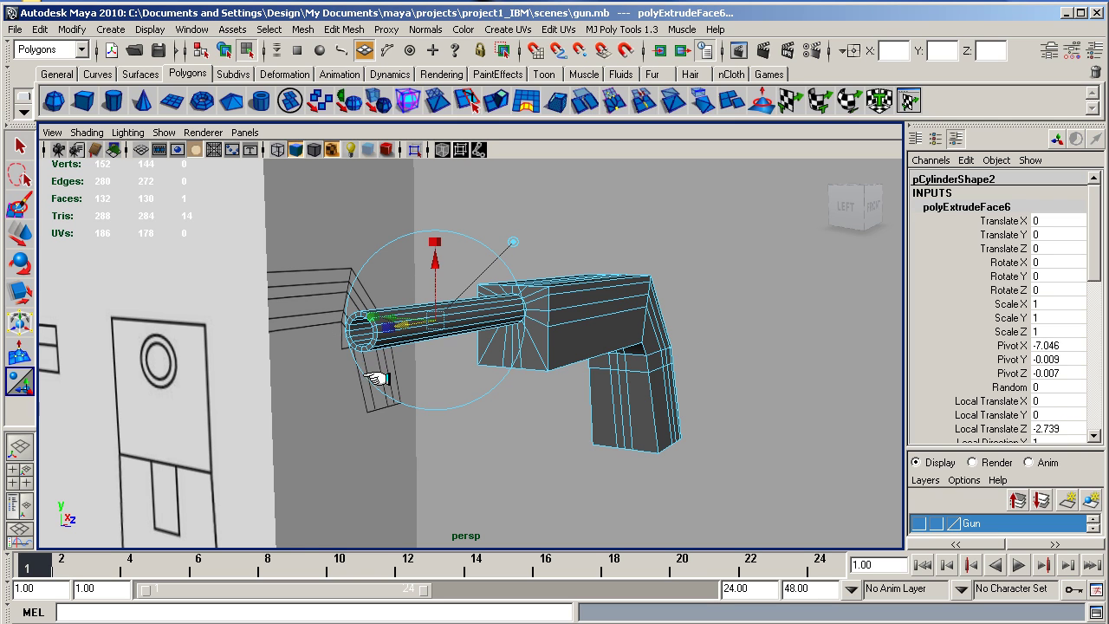
- Extrude the narrow centre faces at the inner corner between the gun body and grip outward by about 0.606
alt+drag(374, 378, 537, 376)
mouse_move(537, 376)
alt+right_down()
mouse_move(663, 371)
mouse_move(532, 376)
alt+right_up()
alt+drag(532, 376, 591, 287)
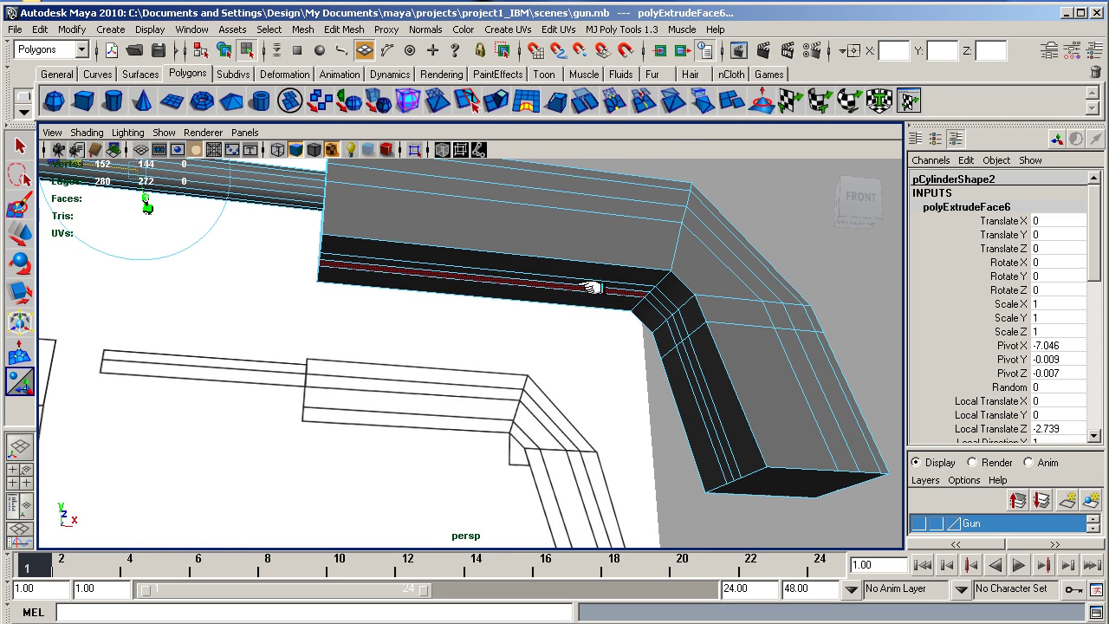
click(661, 300)
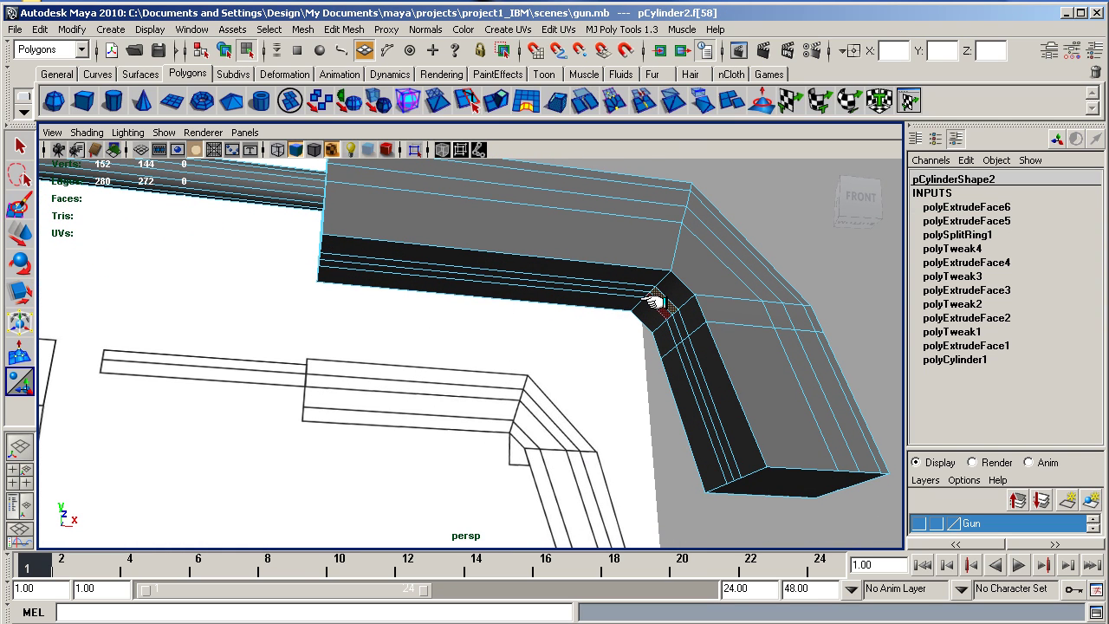
shift+click(671, 326)
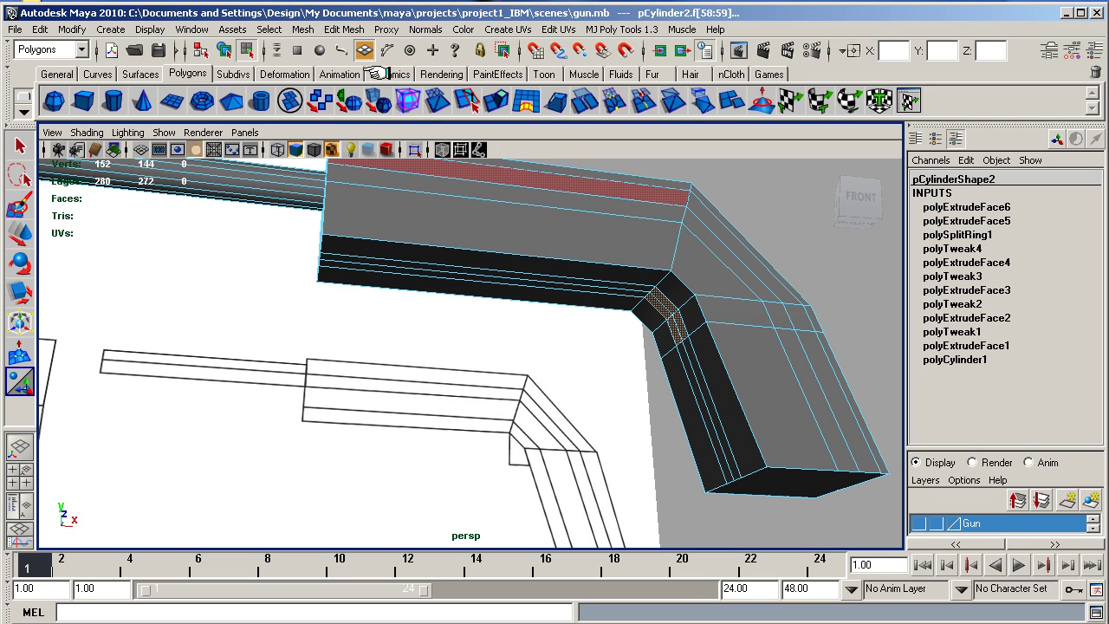
click(344, 29)
click(347, 76)
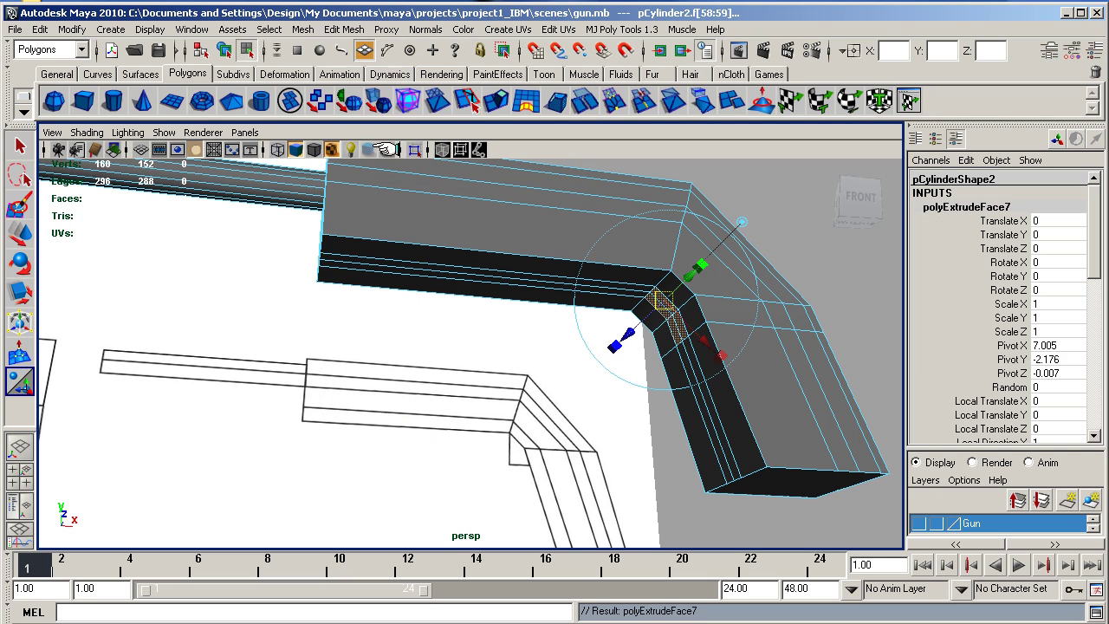
drag(627, 332, 600, 354)
- Adjust the inner-corner extrusion in the front view to a local Z of about 0.514, comparing it with the reference outline
key(space)
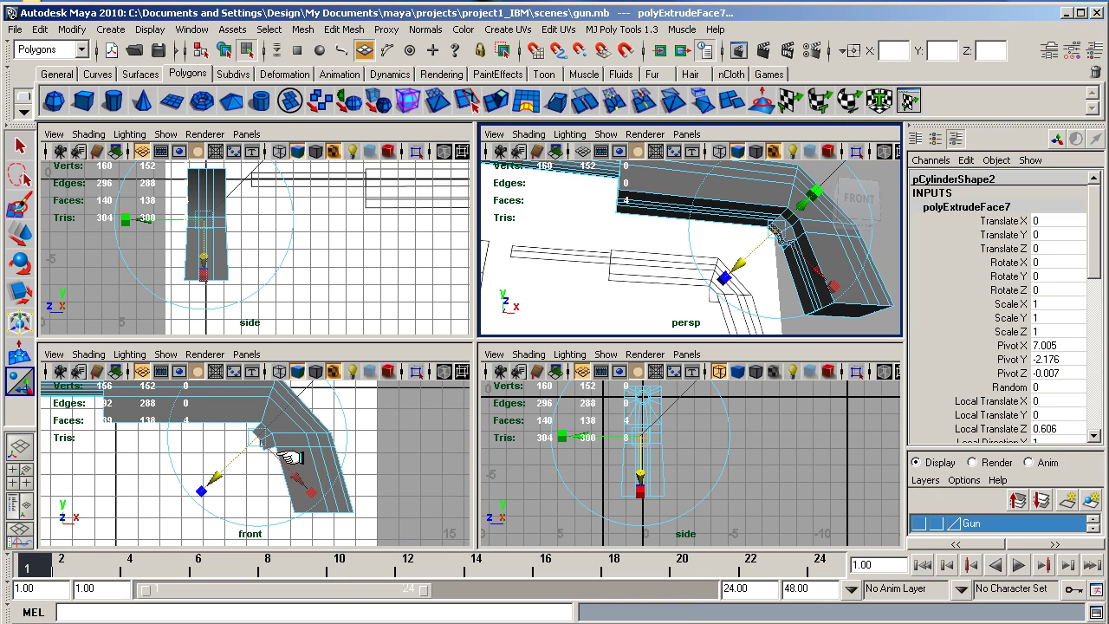
key(space)
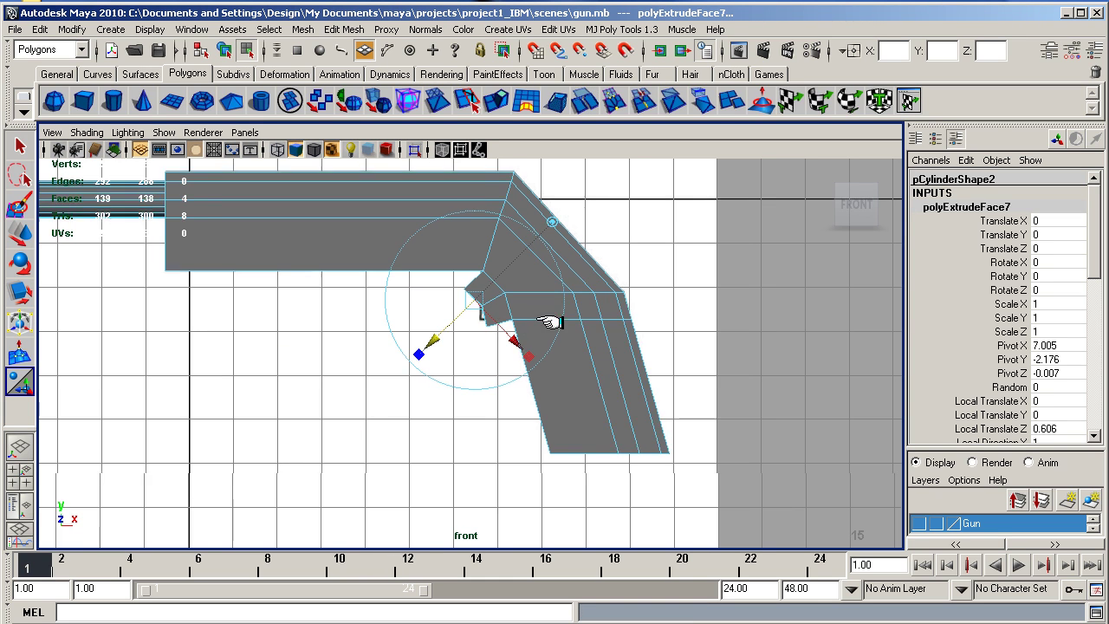
alt+right_drag(548, 322, 805, 314)
alt+middle_drag(644, 287, 523, 356)
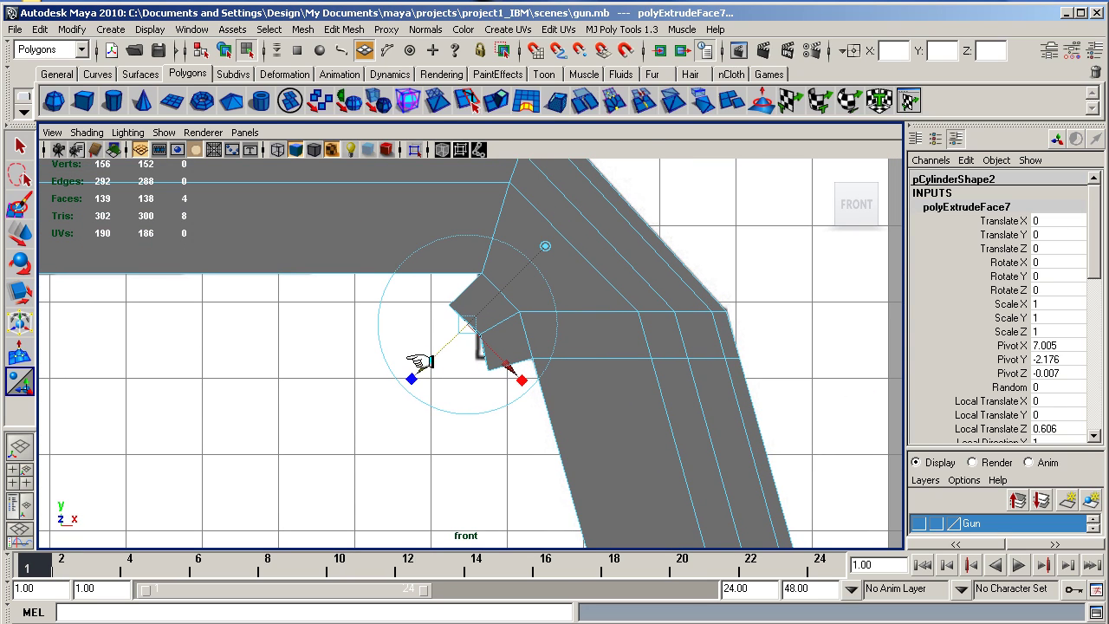
drag(419, 362, 433, 339)
- Select all outer vertices of the corner extrusion and scale them horizontally into one straight vertical line
right_click(504, 339)
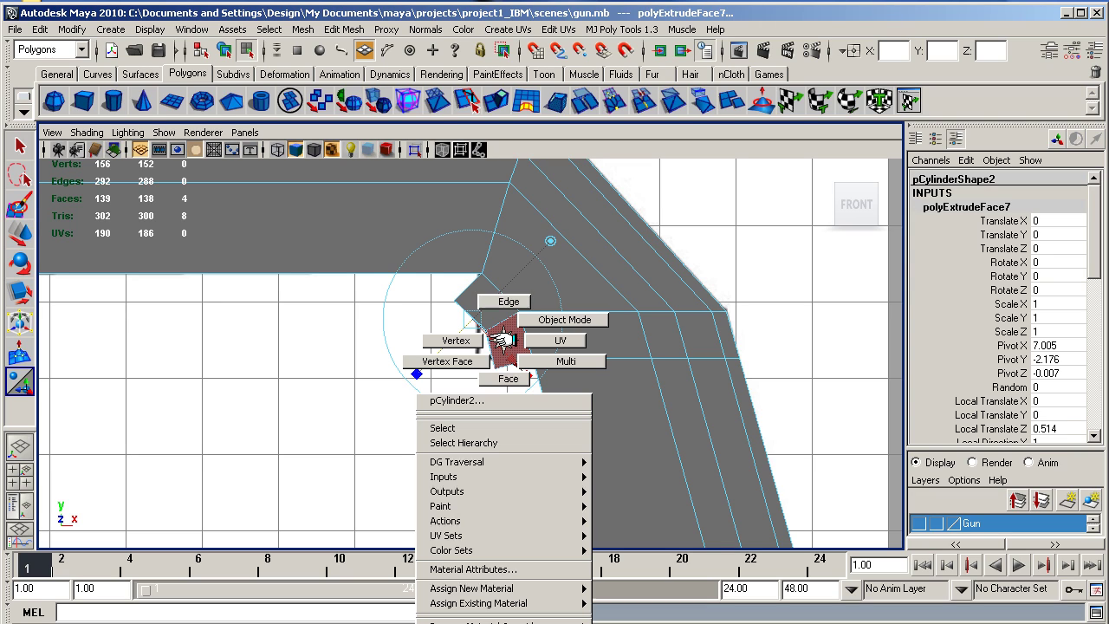
click(502, 300)
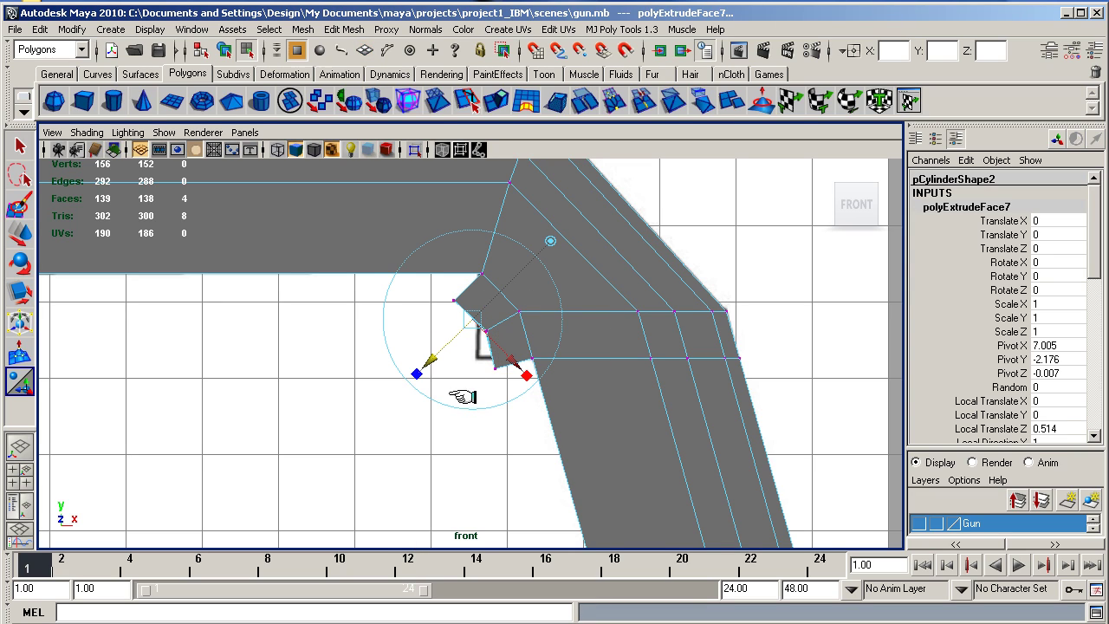
drag(466, 355, 517, 388)
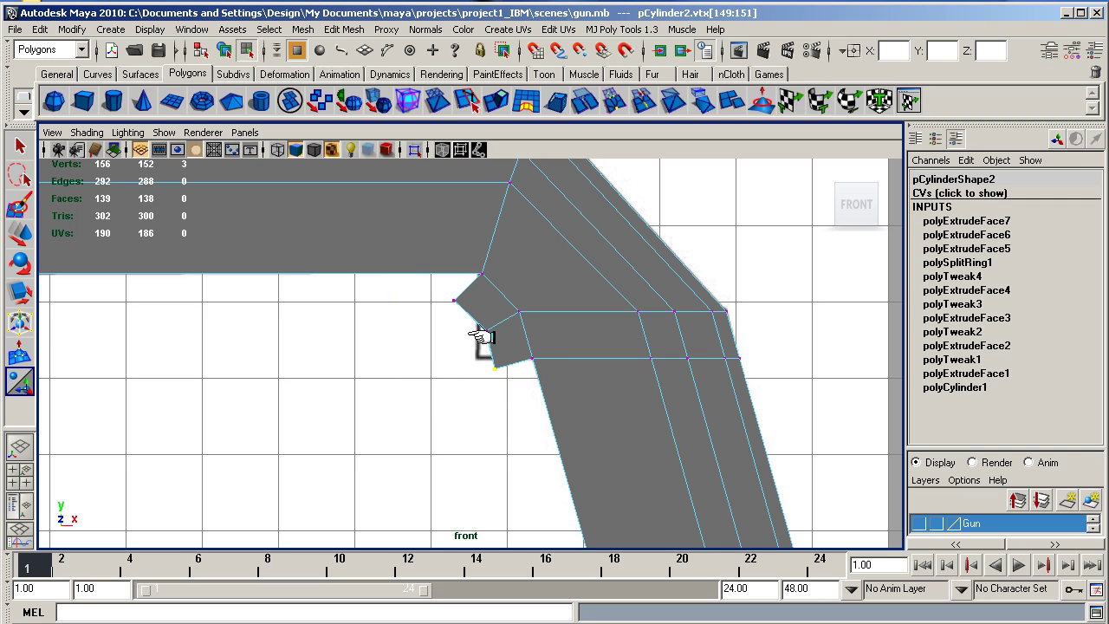
shift+drag(492, 348, 428, 293)
click(20, 292)
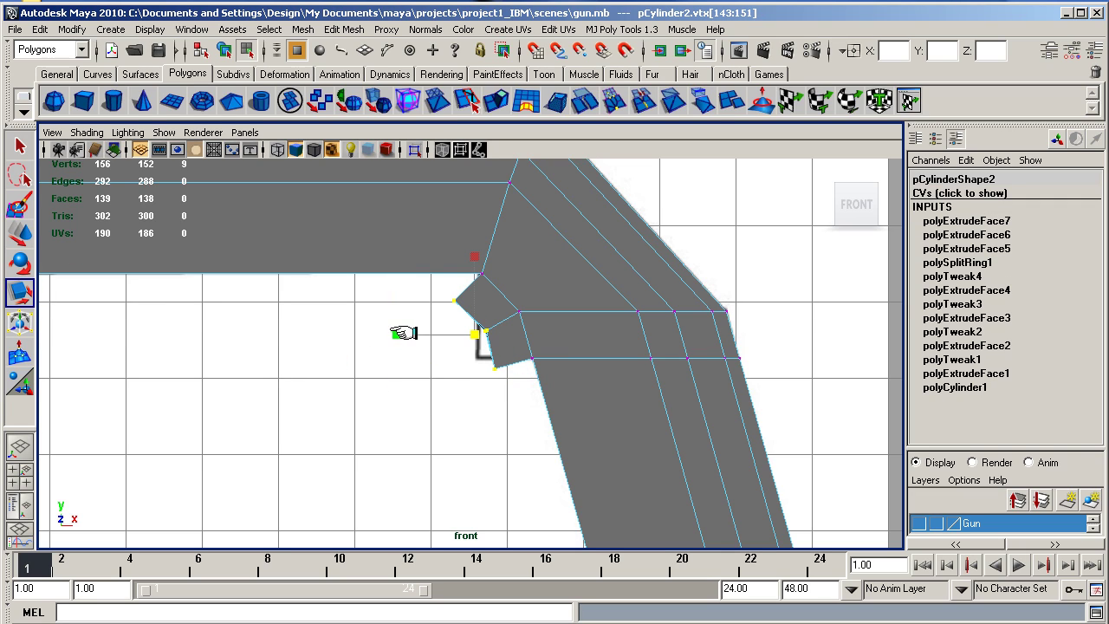
drag(403, 333, 473, 332)
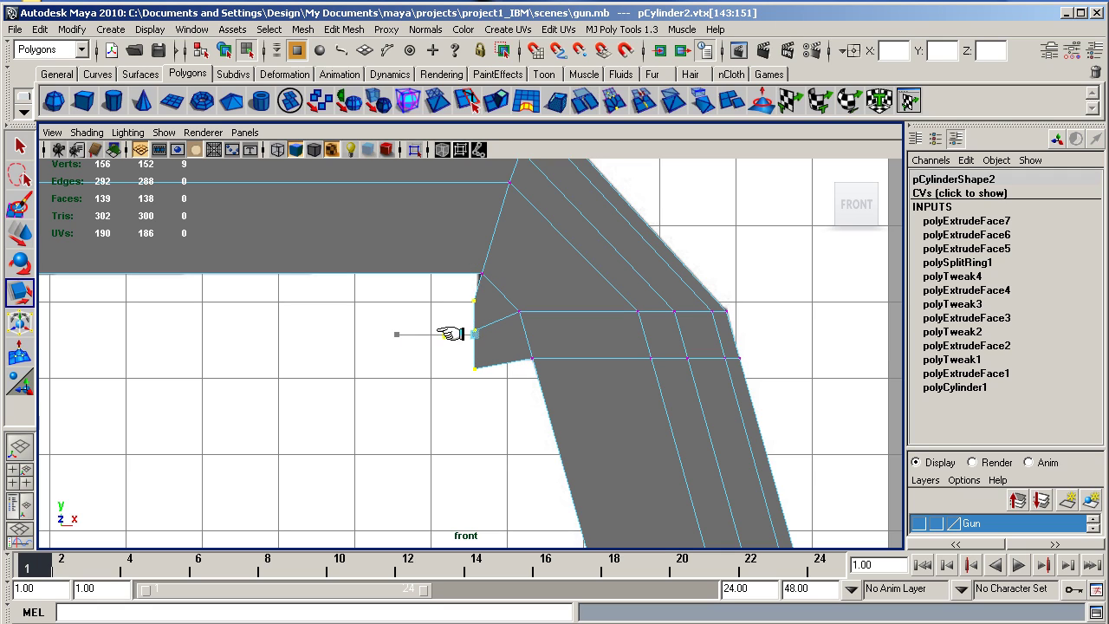
- Move the flattened vertices onto the reference outline's vertical edge, and lower the bottom ones to the outline's bottom line
click(20, 232)
drag(530, 333, 537, 333)
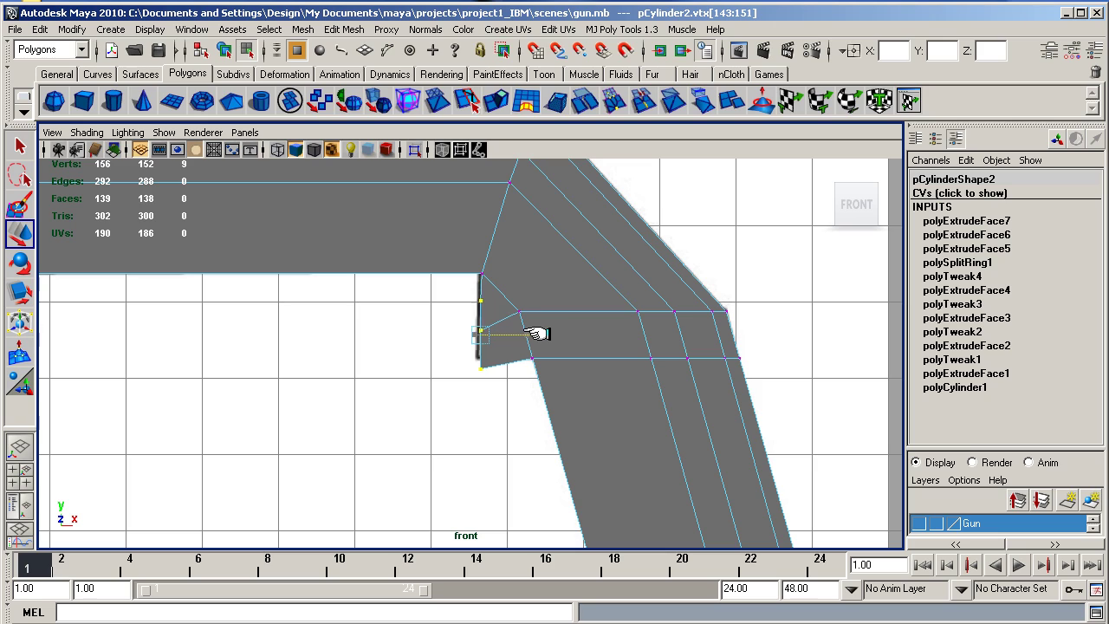
drag(479, 274, 477, 258)
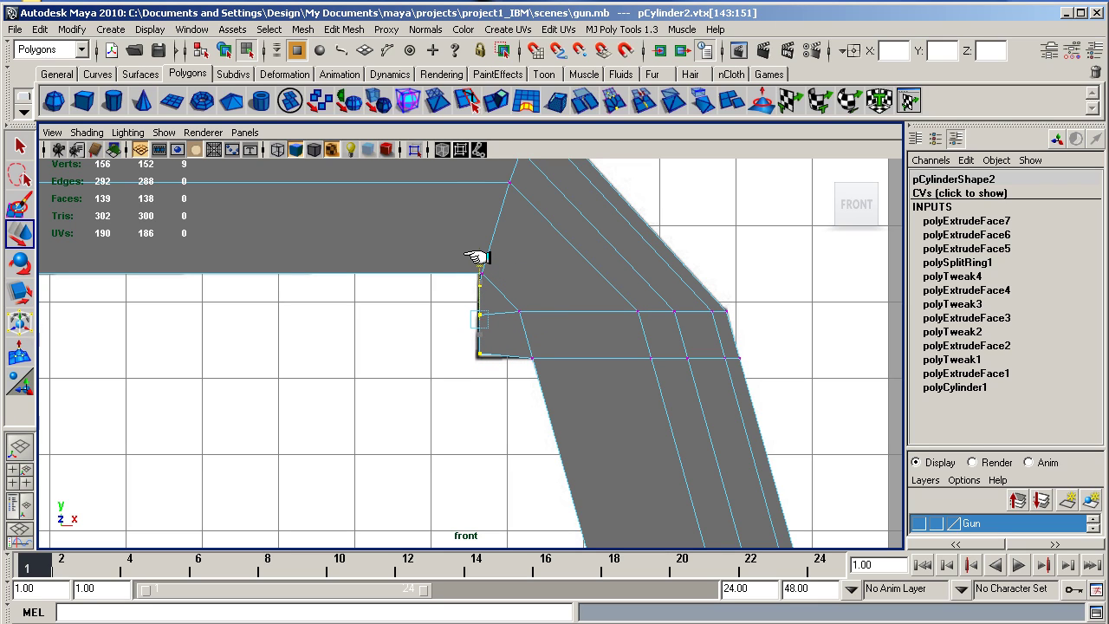
drag(452, 341, 506, 375)
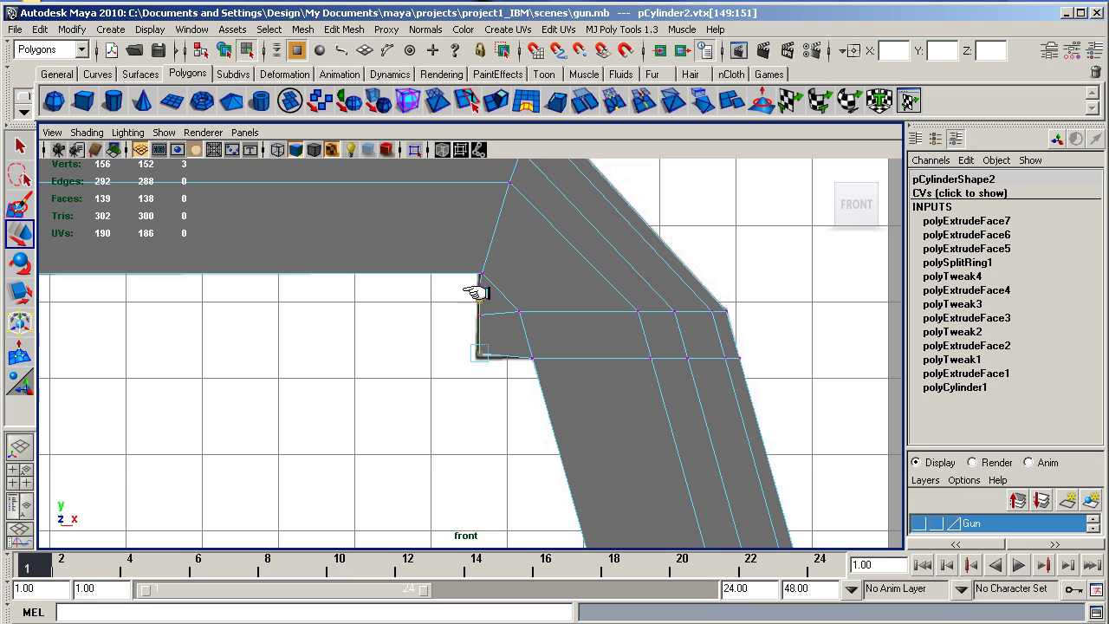
drag(476, 292, 476, 295)
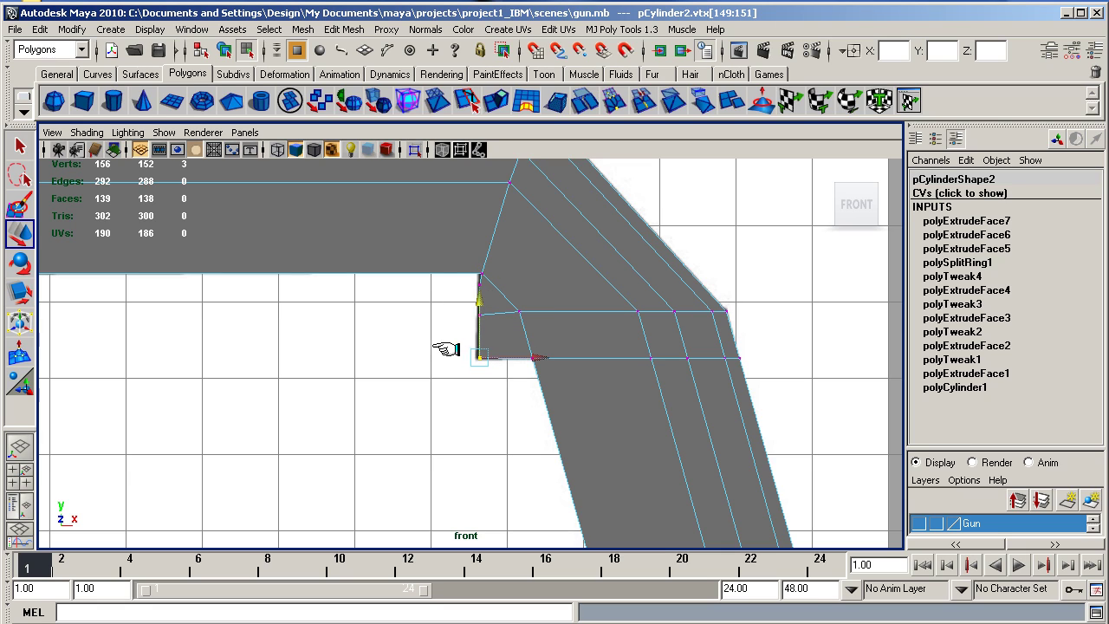
- Flatten the bottom vertices of the corner block and the adjoining grip loop vertically into one level row
drag(444, 345, 772, 375)
click(20, 293)
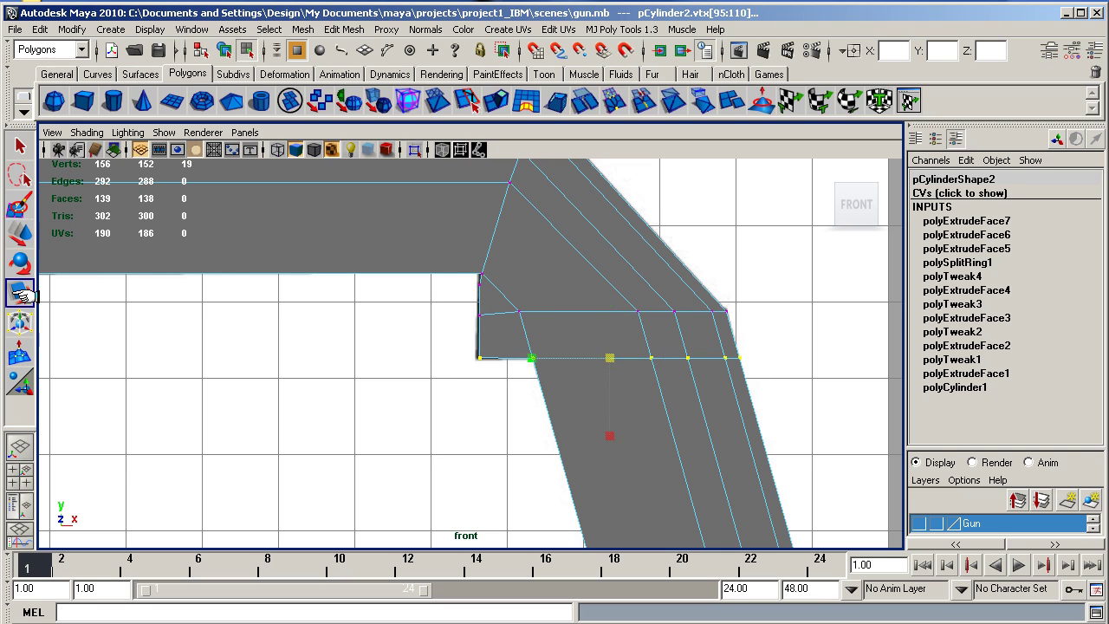
drag(609, 437, 607, 355)
click(411, 392)
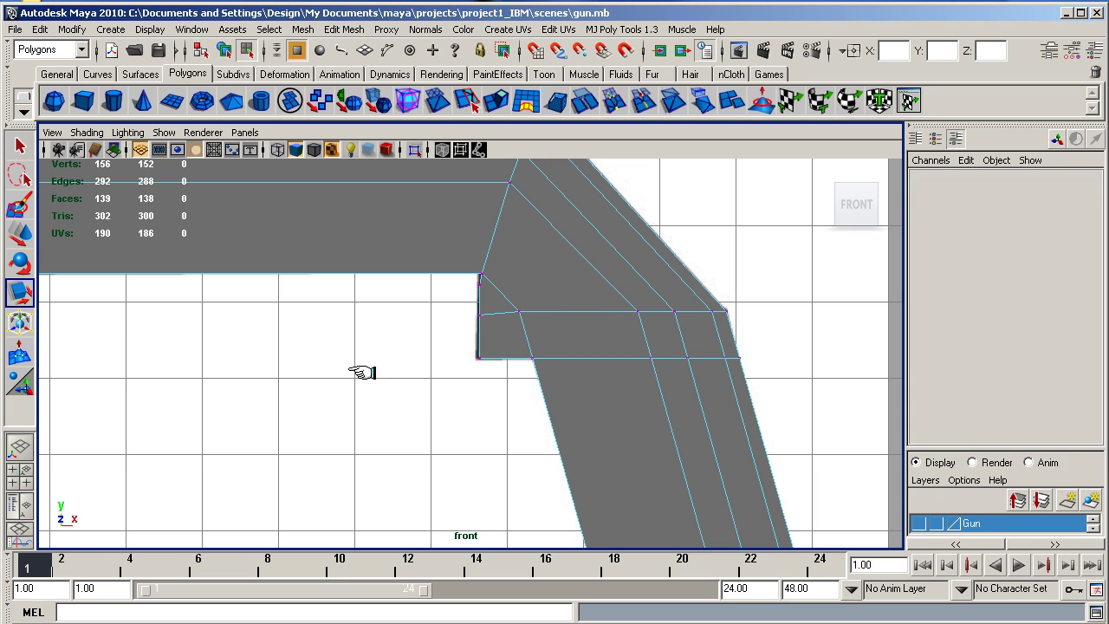
scroll(362, 371, down, 4)
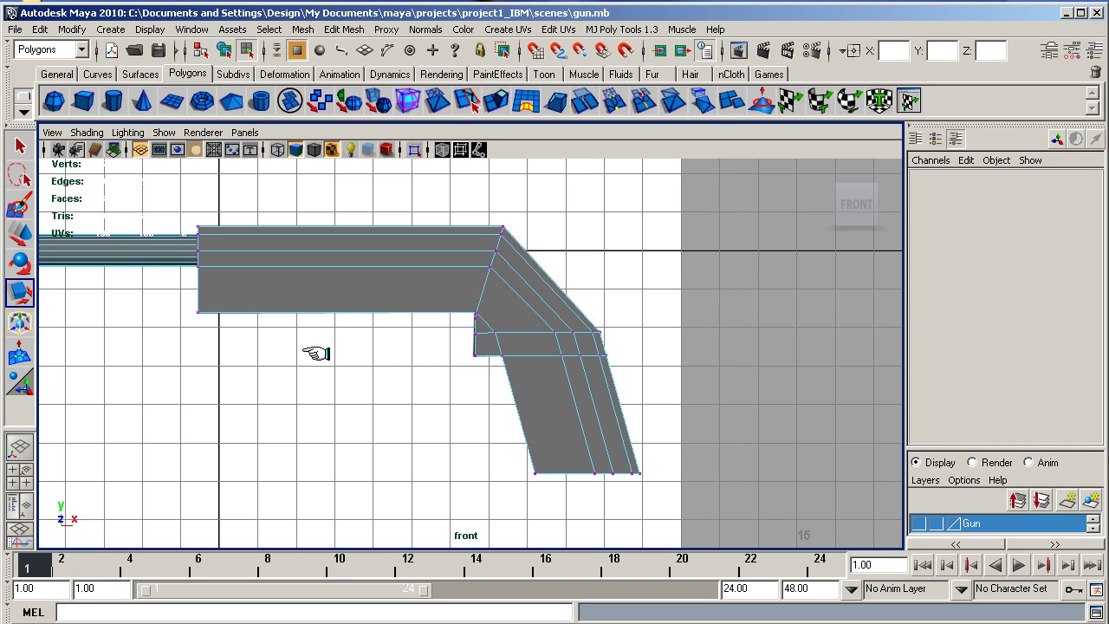
- Create a new display layer above the Gun layer, keeping the default name layer1
key(space)
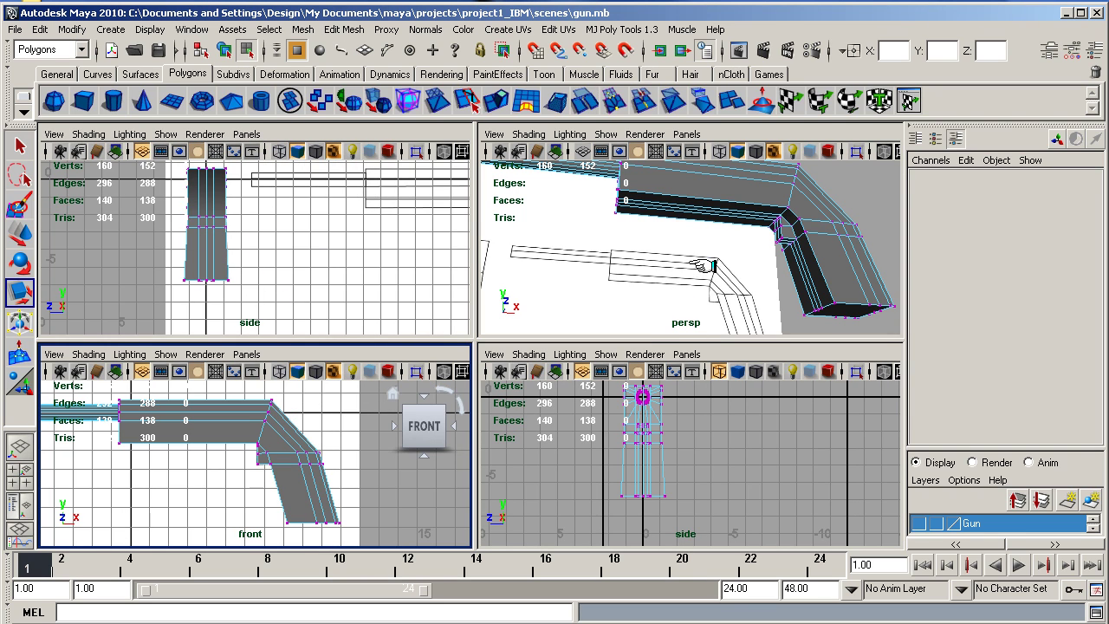
alt+drag(698, 265, 676, 277)
click(857, 468)
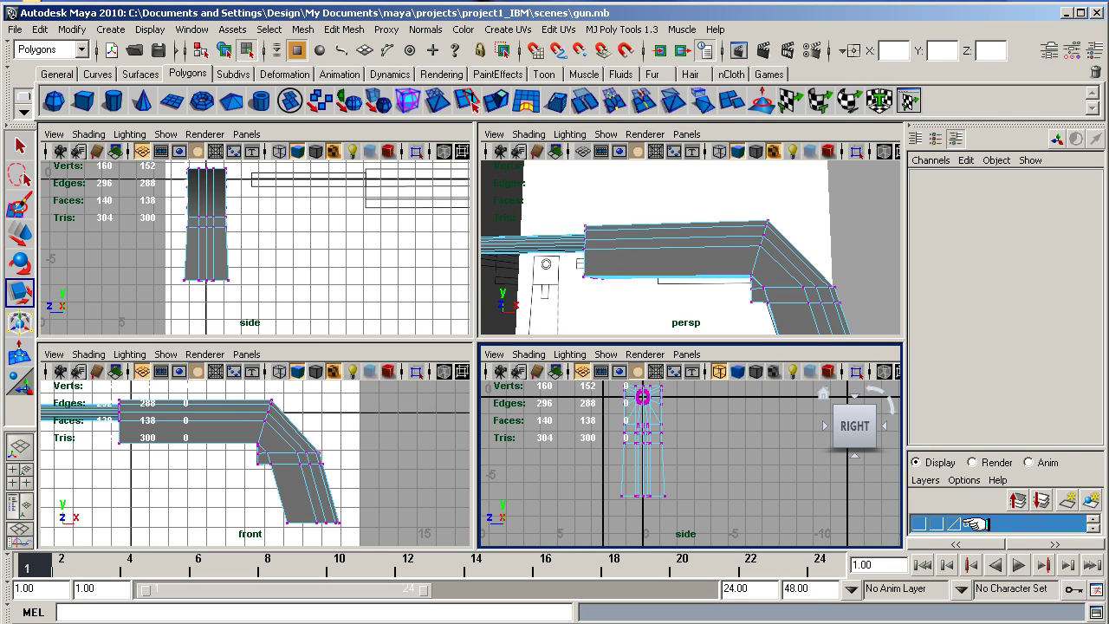
drag(936, 448, 932, 319)
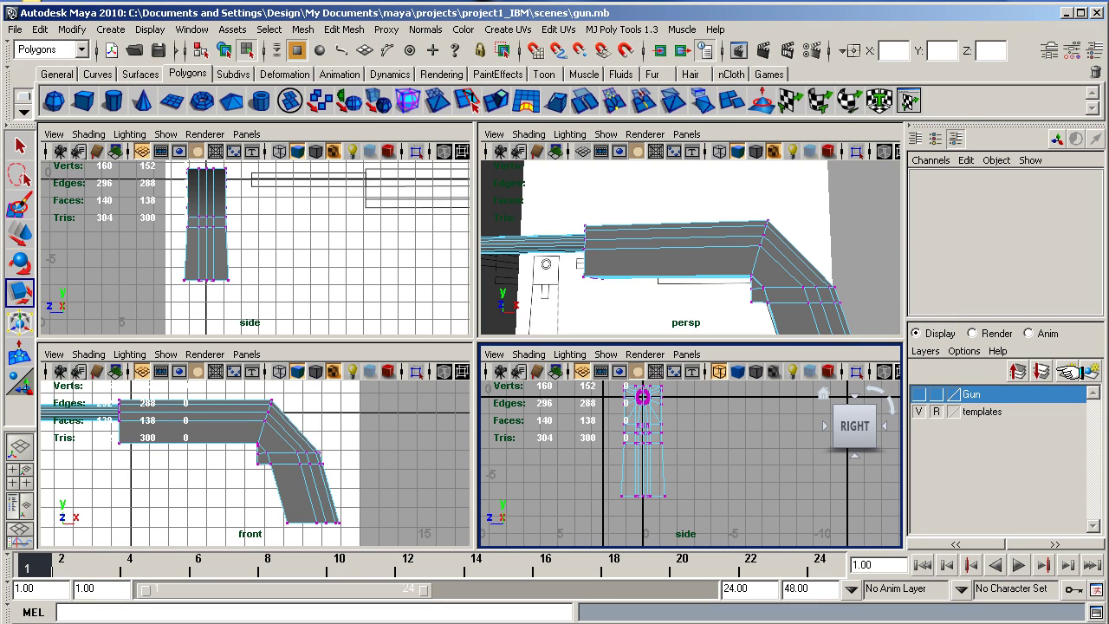
click(1067, 371)
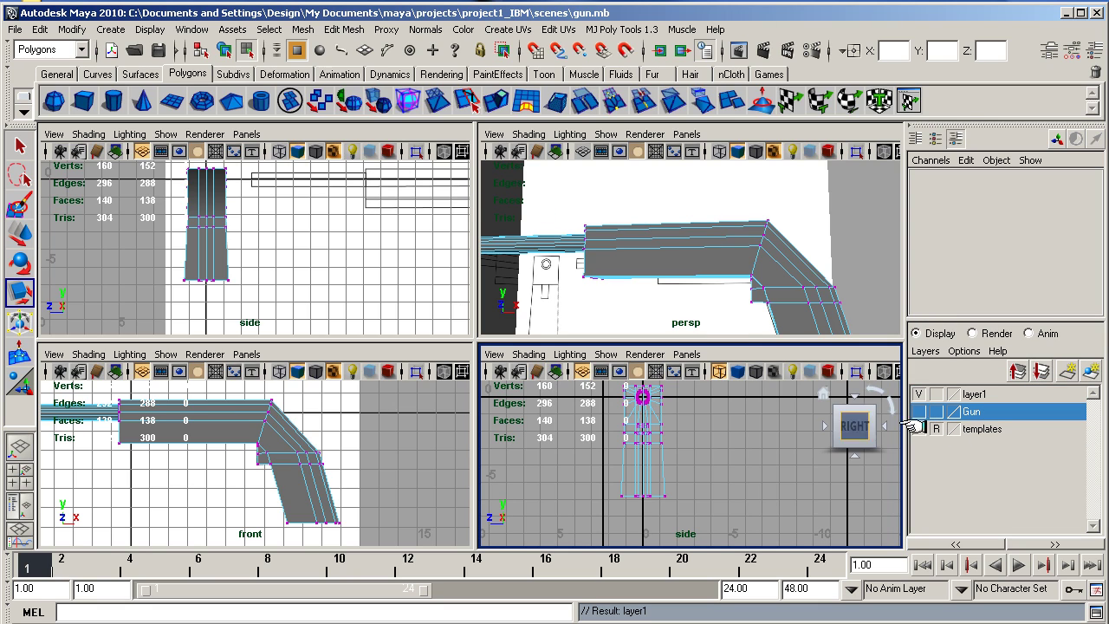
double_click(970, 394)
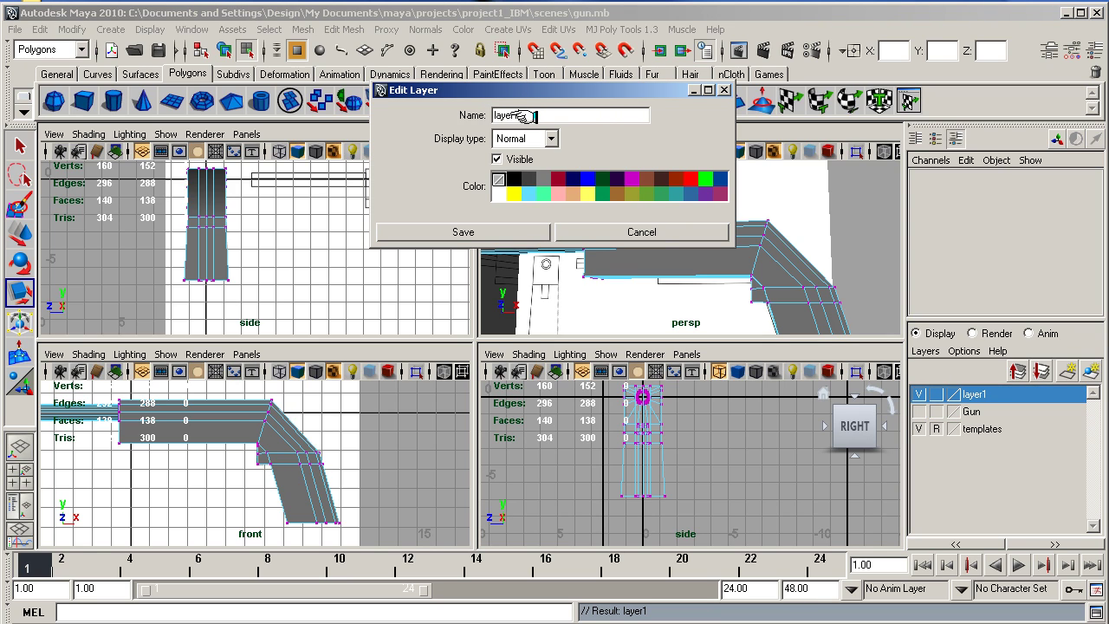
click(648, 232)
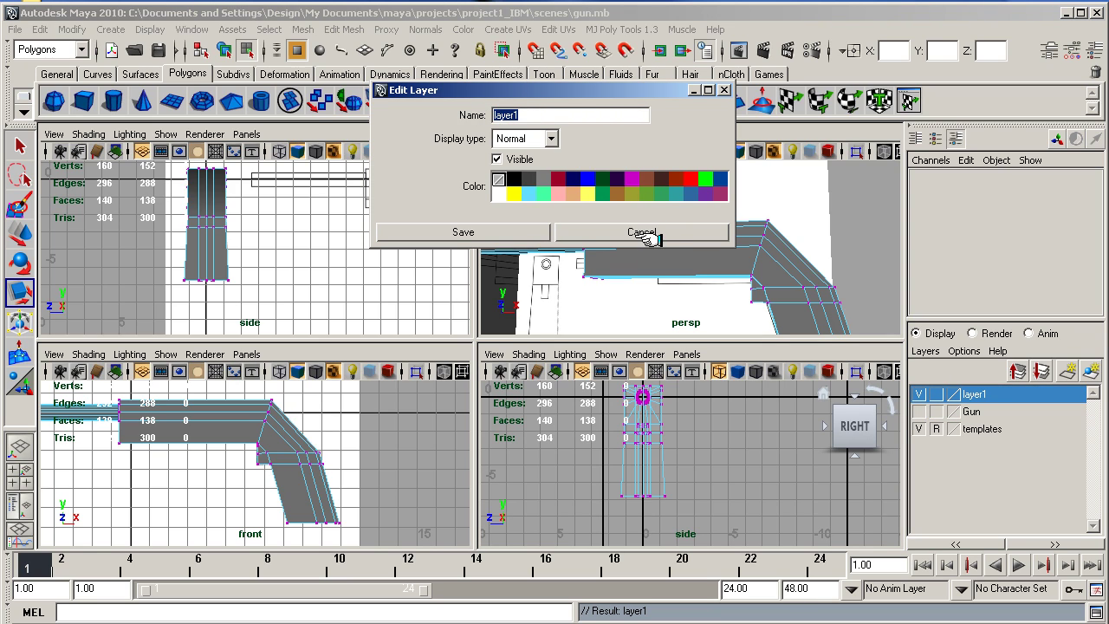
- Return the gun mesh to object mode and add it to layer1
right_drag(782, 280, 801, 258)
click(767, 265)
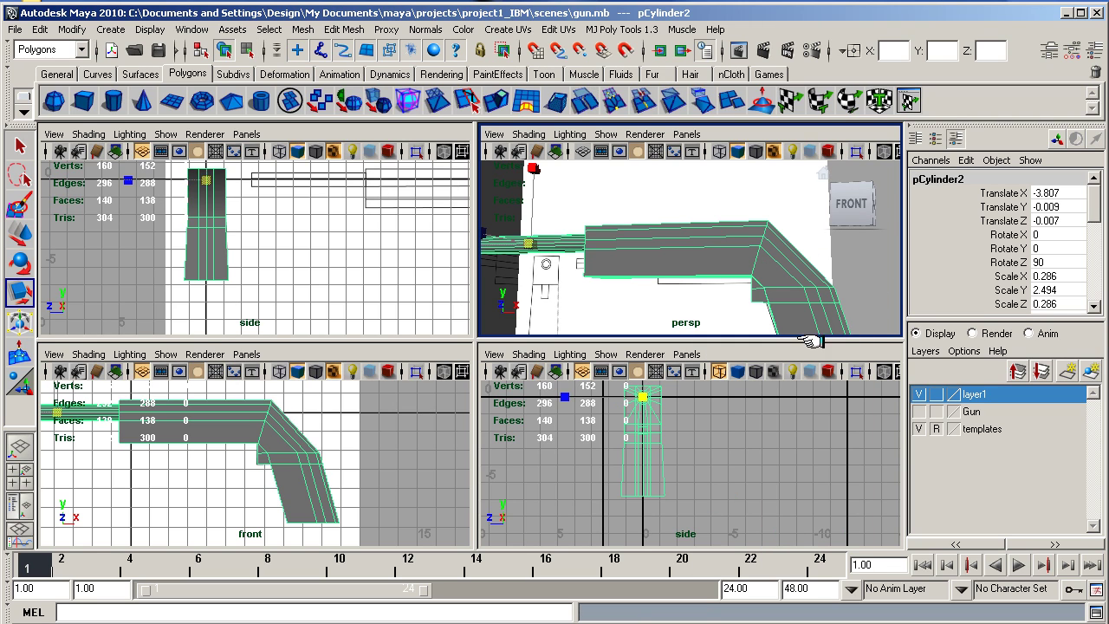
right_click(970, 393)
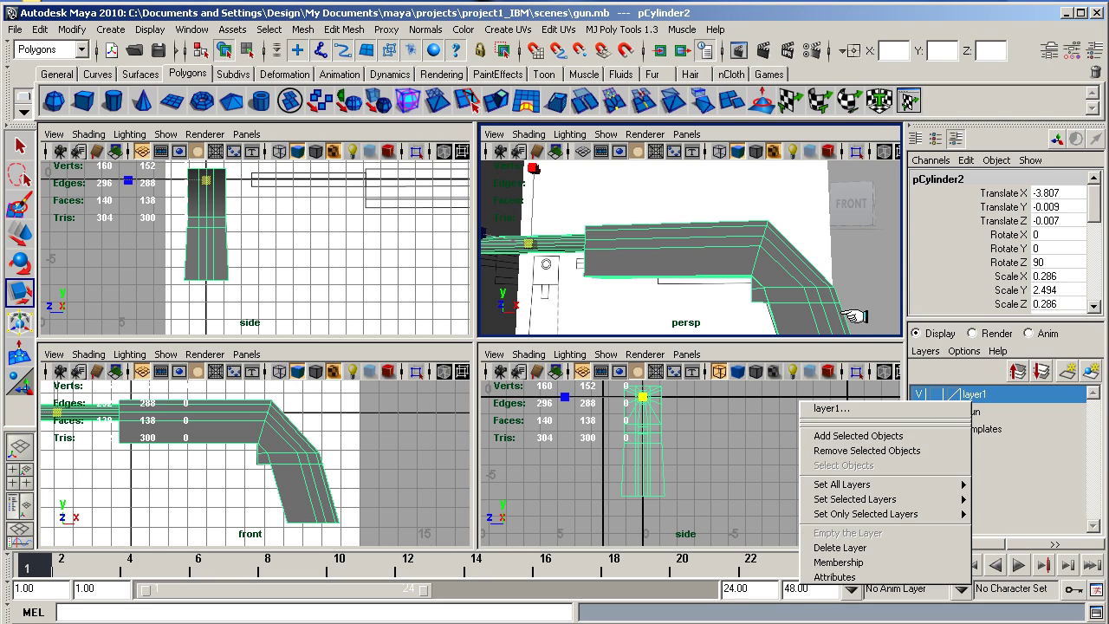
click(938, 394)
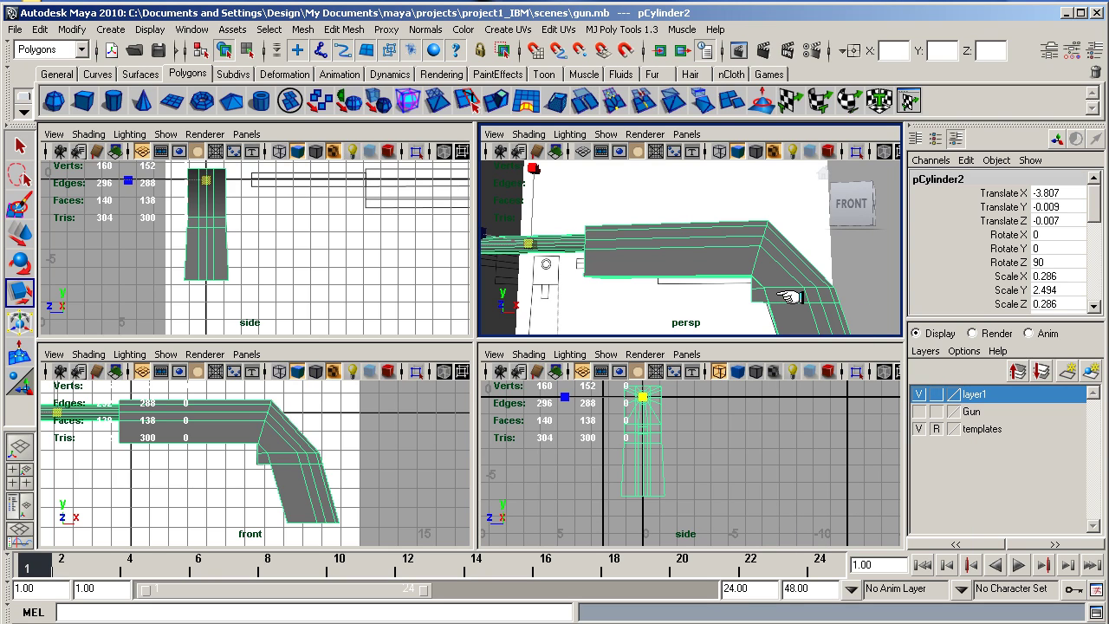
- Show the Gun layer, hide layer1, and select the gun model belonging to the Gun layer
click(919, 409)
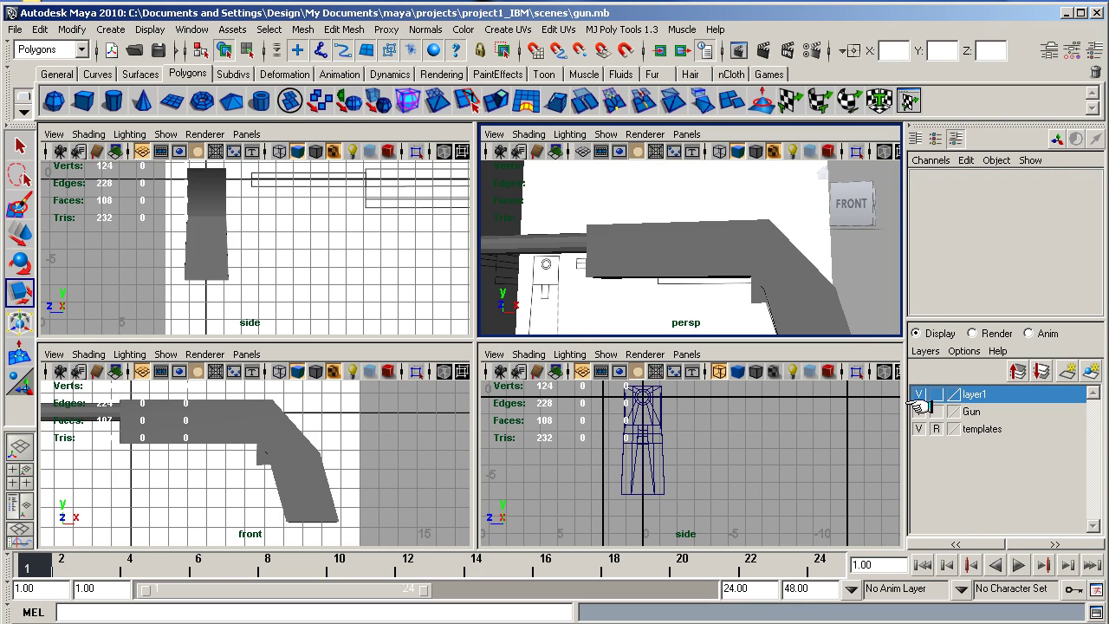
click(533, 245)
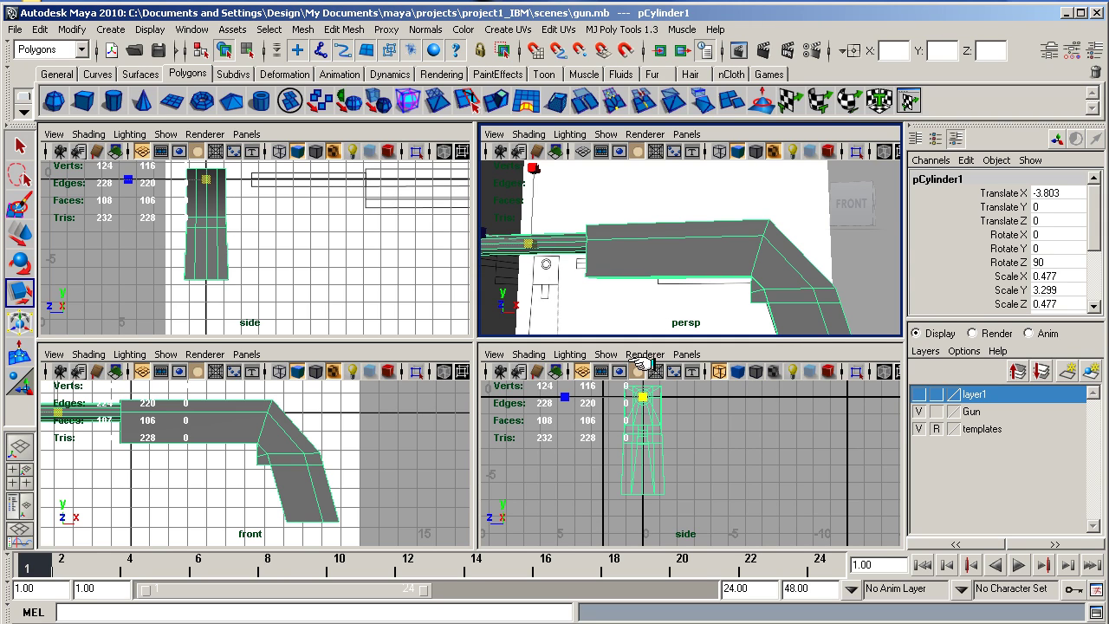
click(596, 284)
click(539, 250)
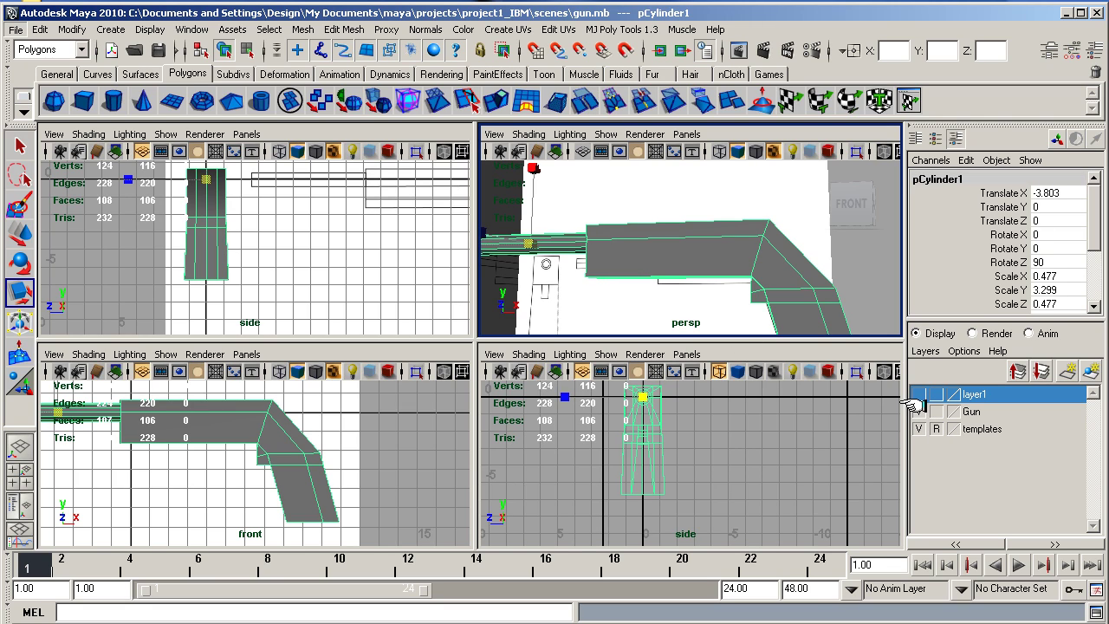
- Delete layer1 from the display layers and hide the templates layer, keeping the Gun layer visible
right_click(975, 395)
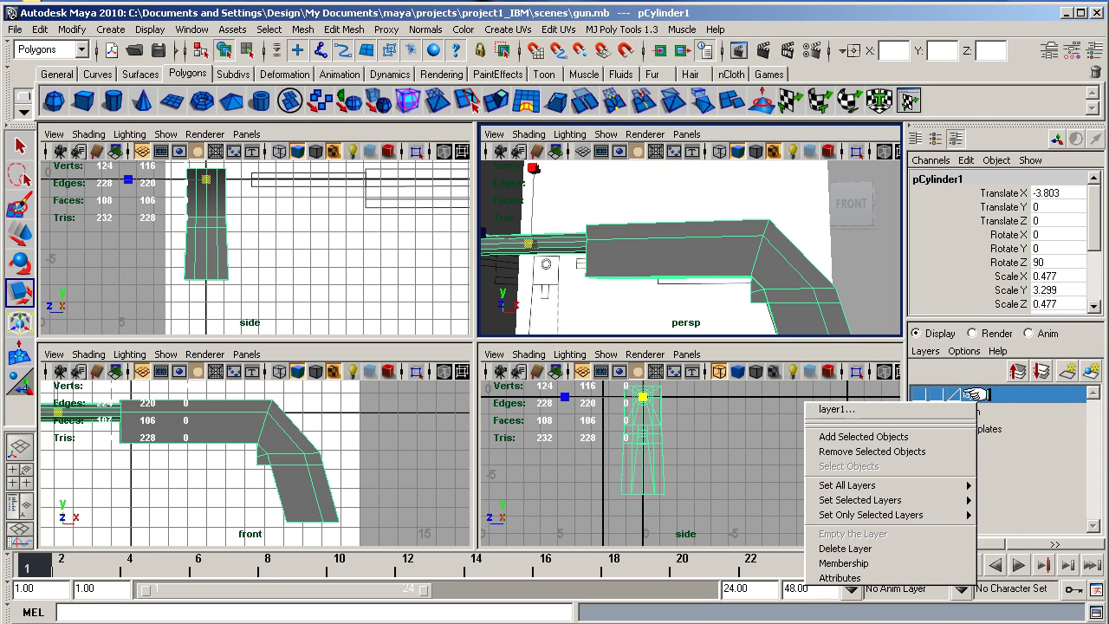
click(927, 548)
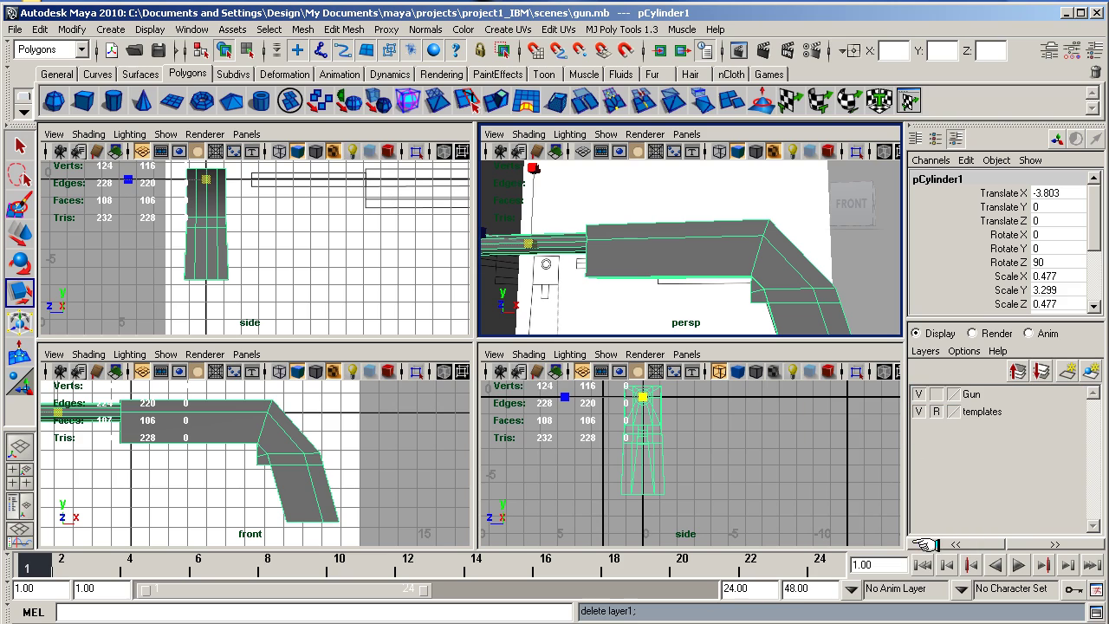
click(920, 394)
click(919, 411)
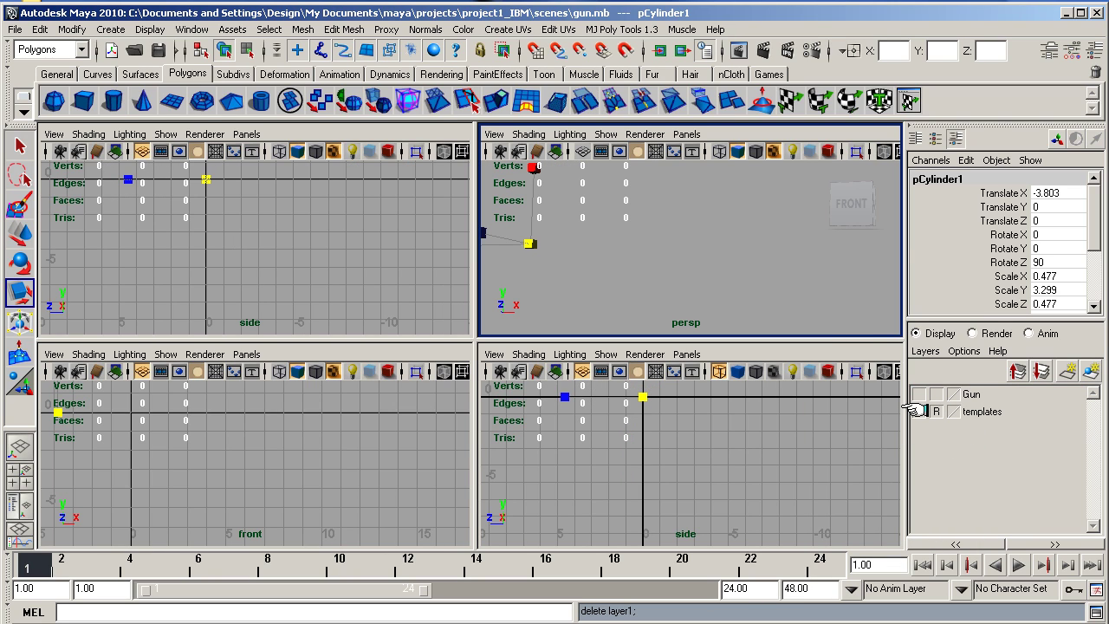
click(918, 395)
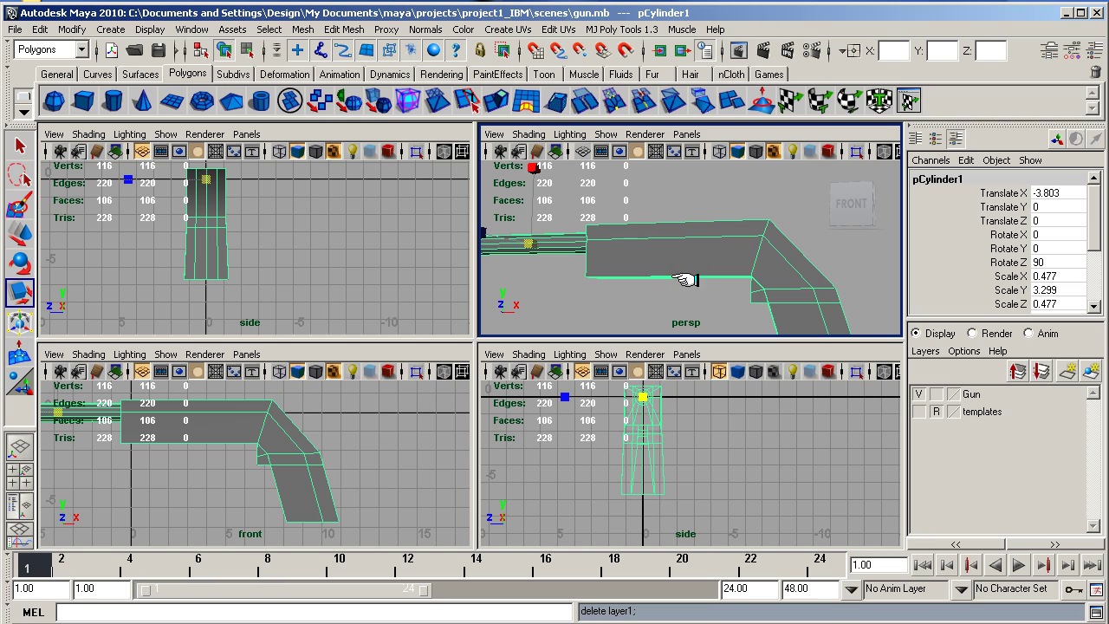
mouse_move(649, 285)
alt+right_down()
mouse_move(603, 274)
mouse_move(663, 270)
alt+right_up()
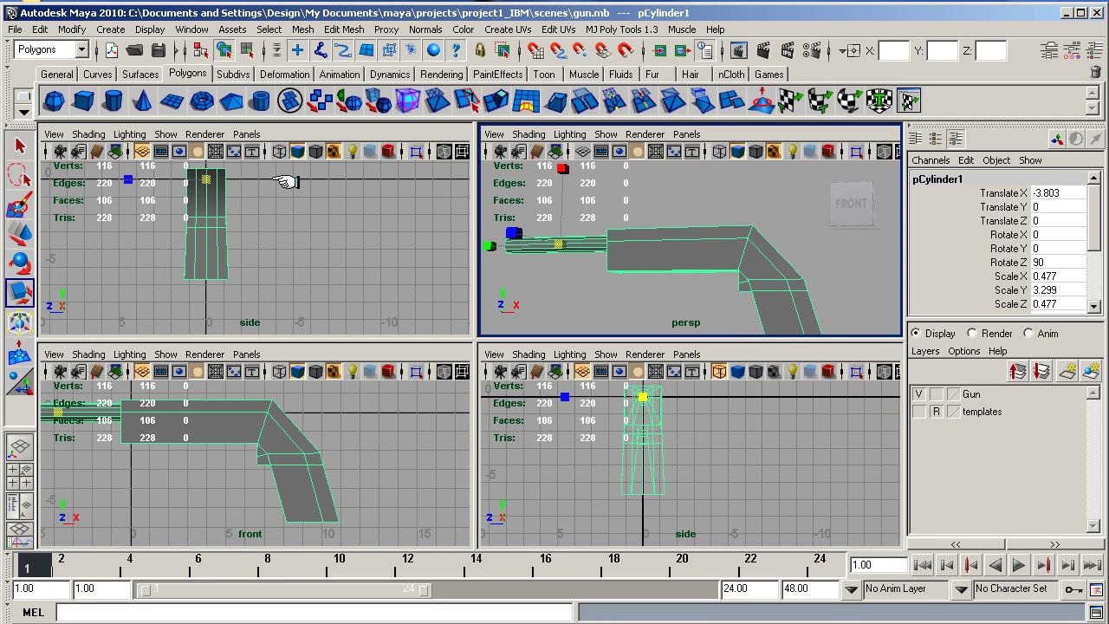
- Save the scene under the new name gun_final in the project's scenes folder as mayaBinary
click(13, 28)
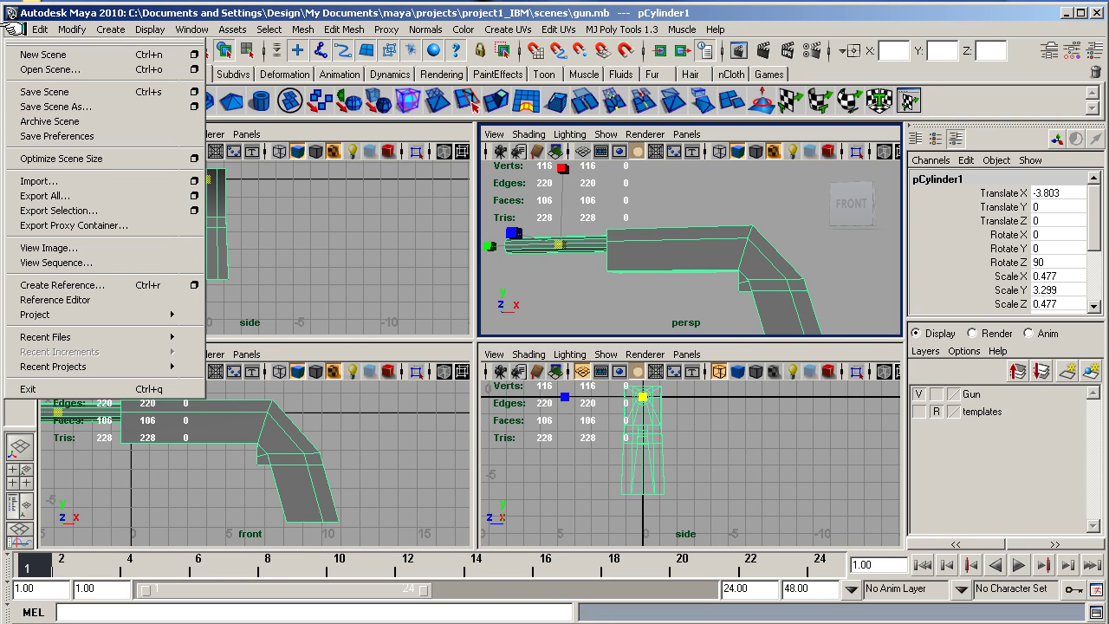
click(52, 106)
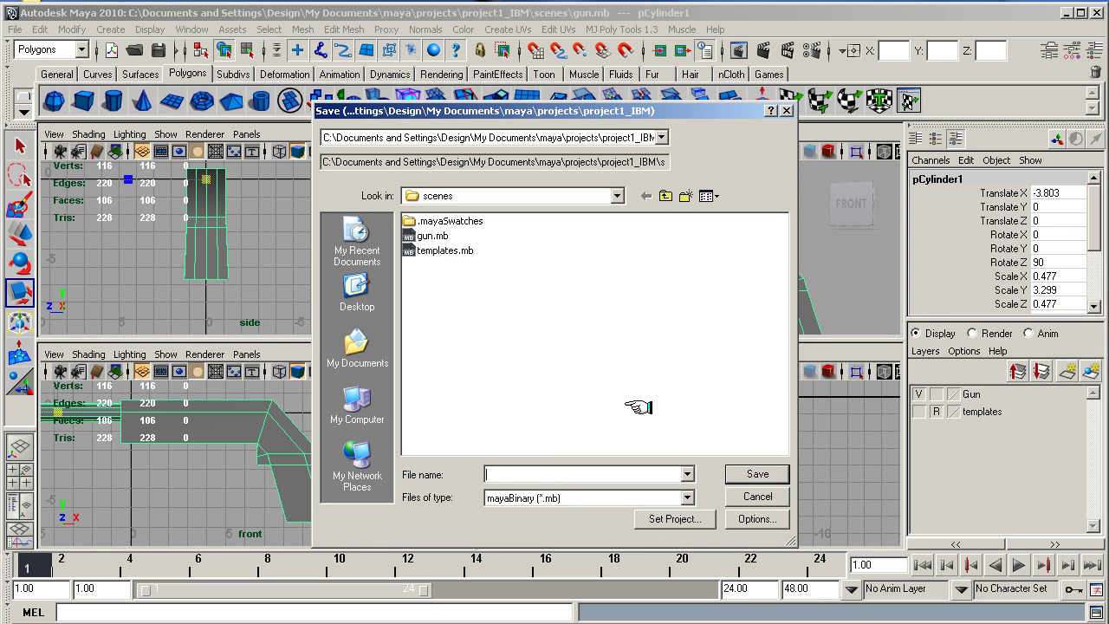
text(gun)
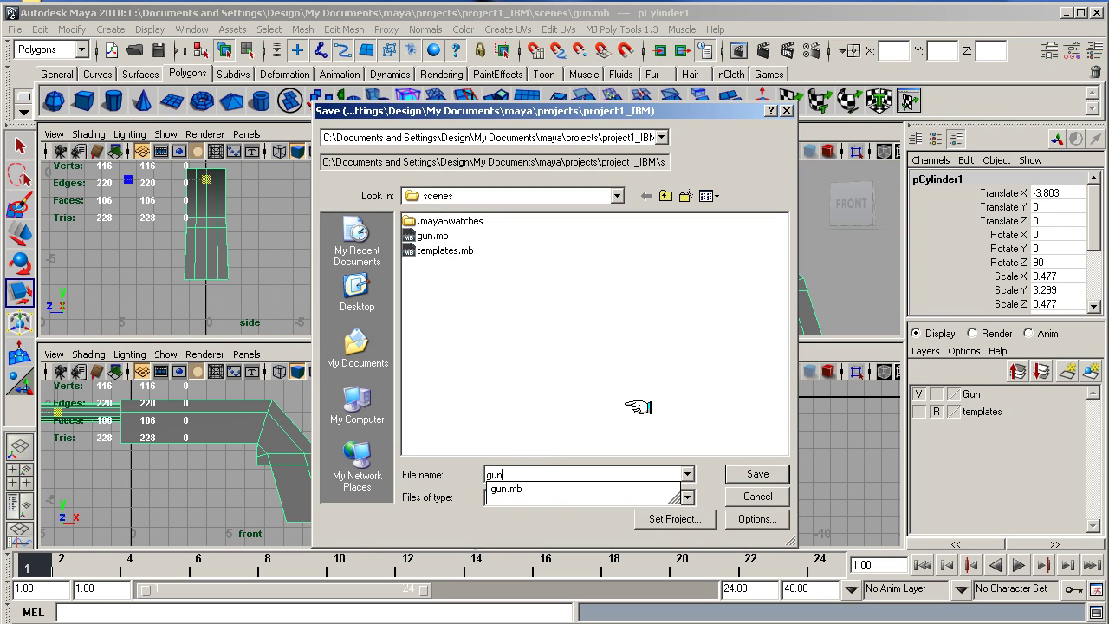
text(_final)
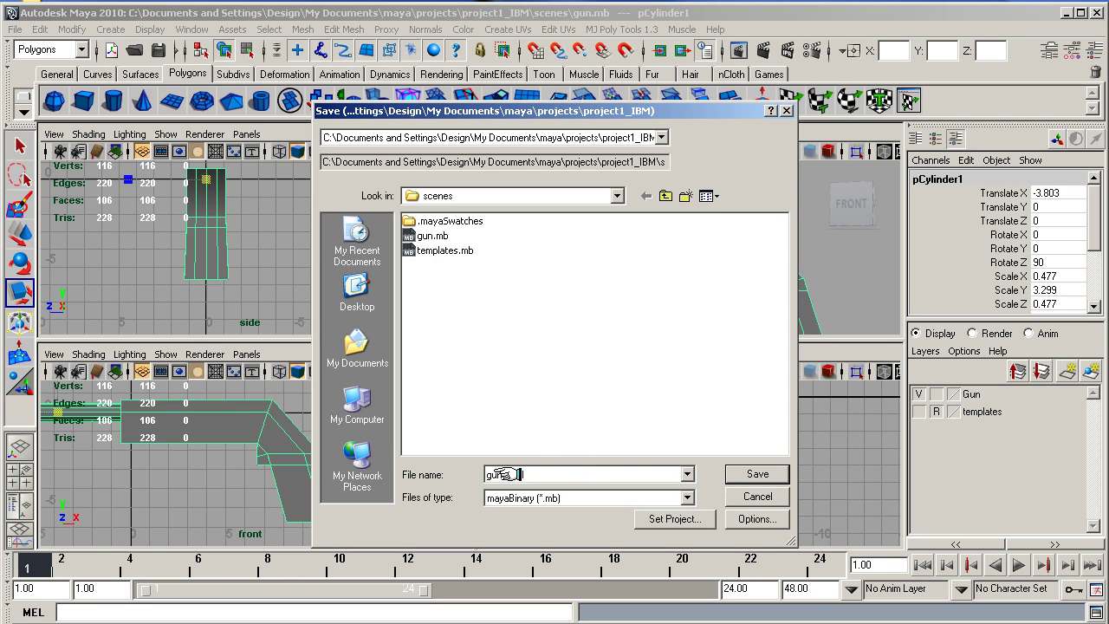
click(750, 476)
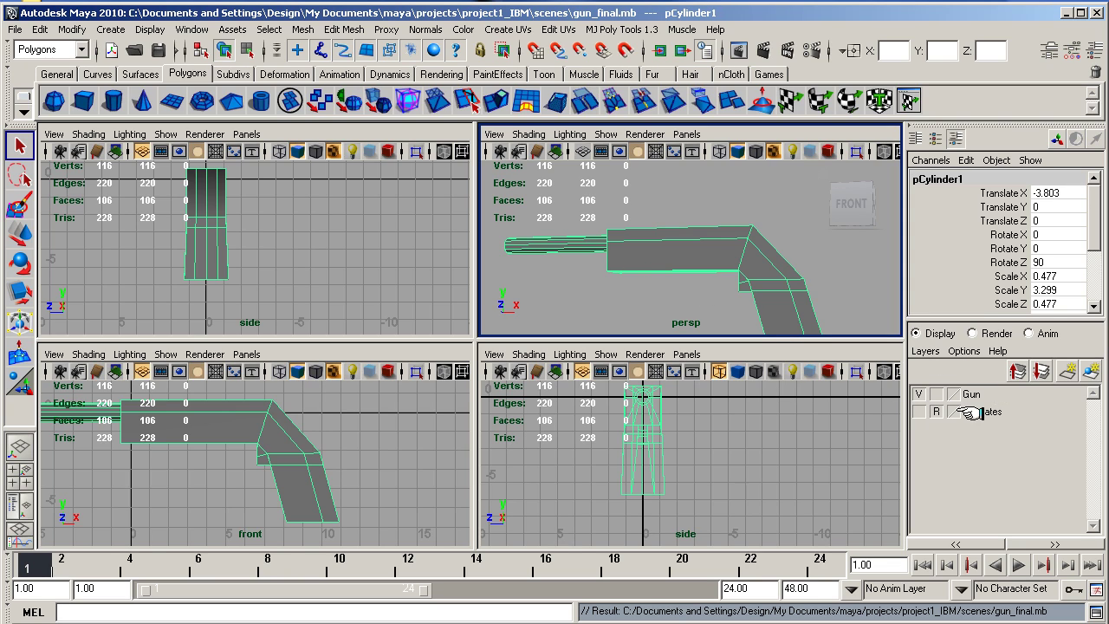
- Delete the templates display layer
click(981, 412)
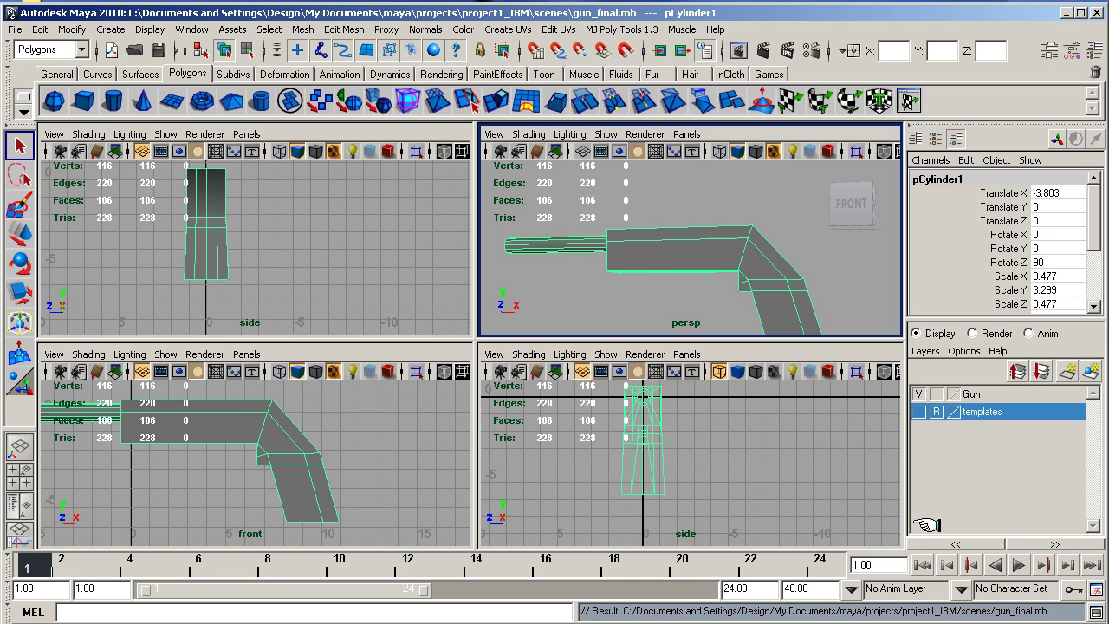
right_click(974, 410)
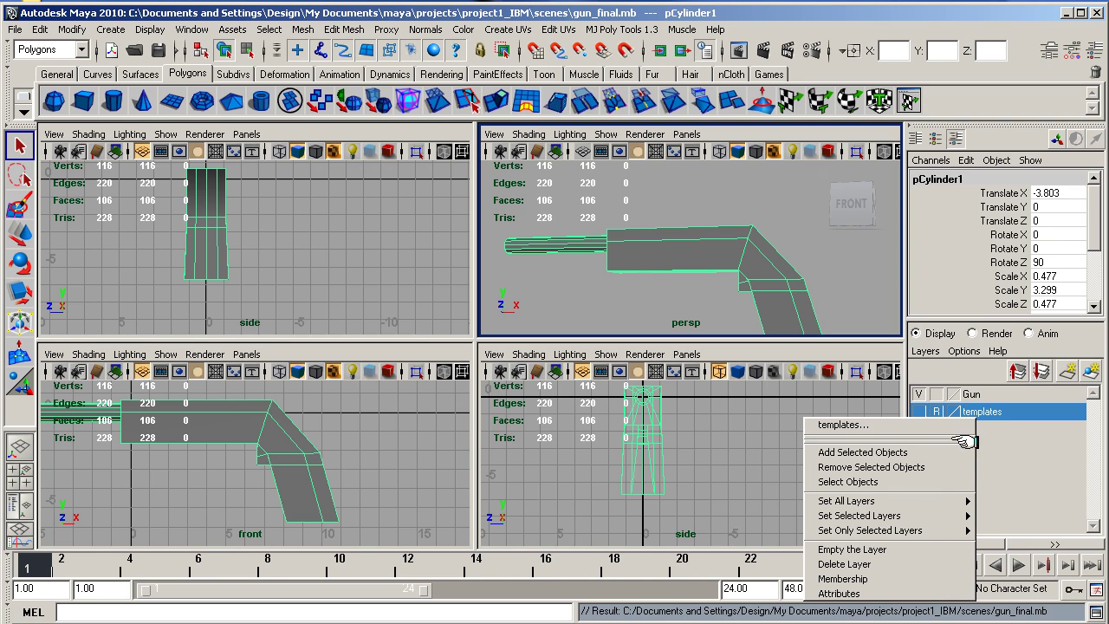
click(913, 564)
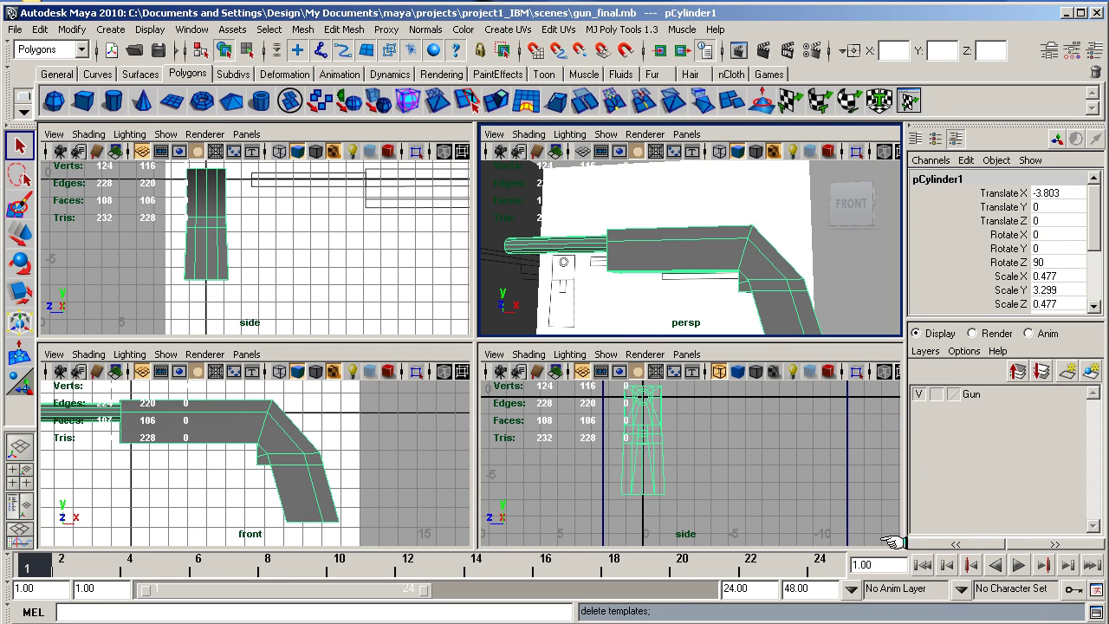
- Delete the two reference image planes standing behind and beside the gun
click(606, 310)
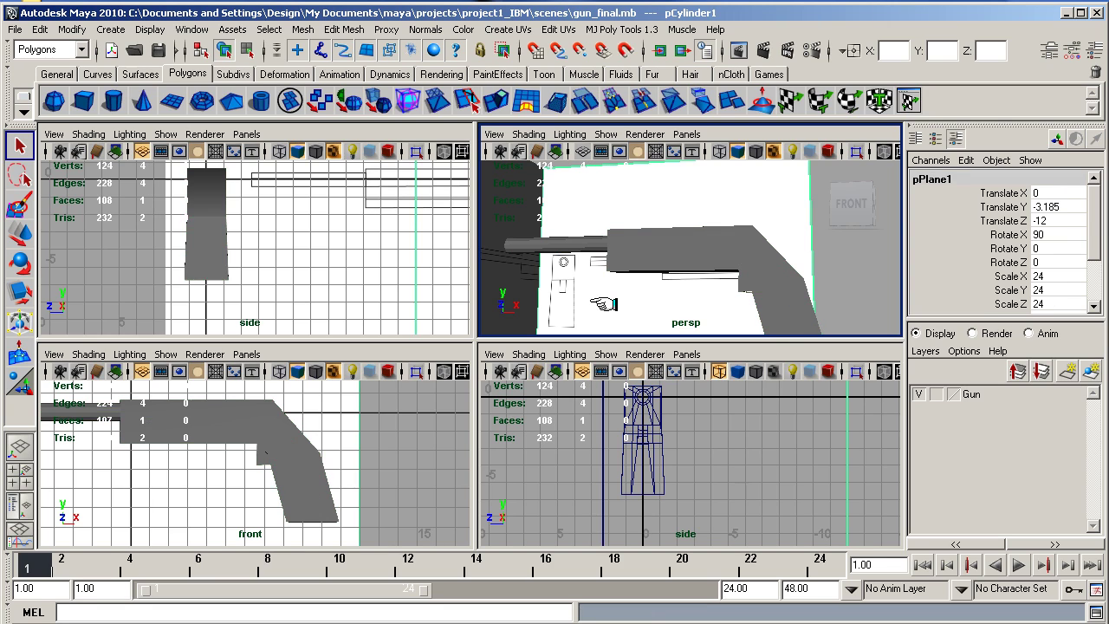
click(520, 298)
click(563, 294)
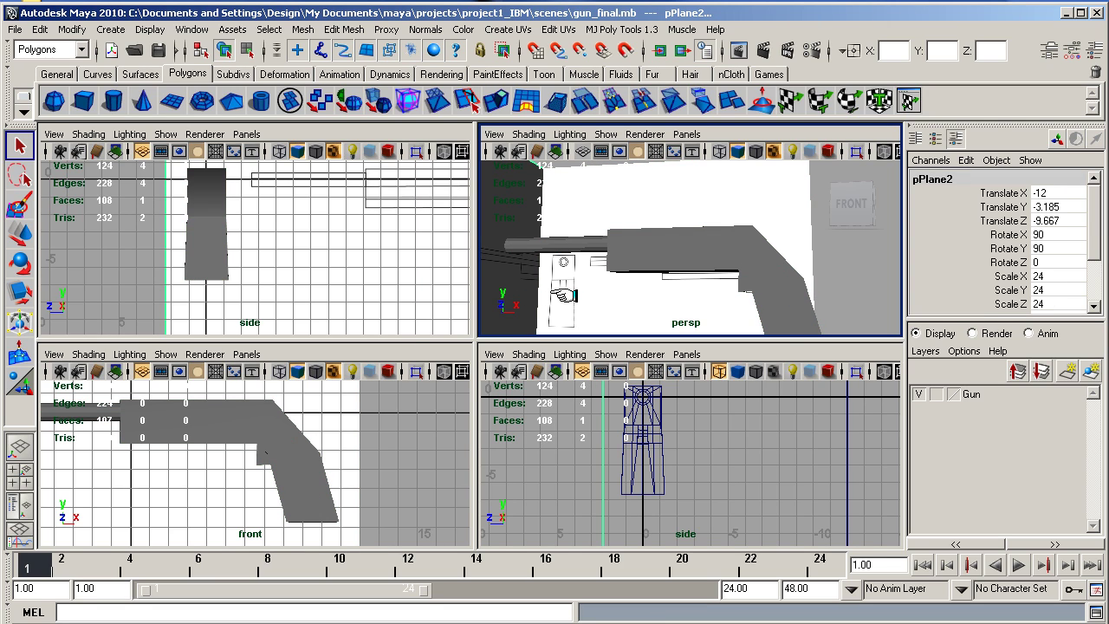
key(Delete)
click(563, 294)
key(Delete)
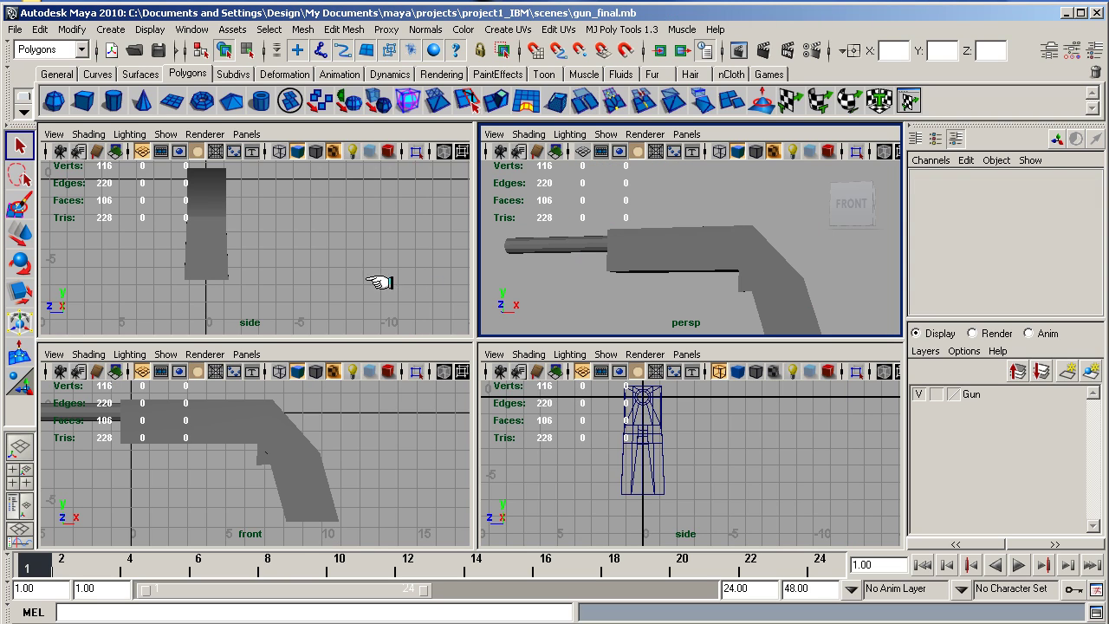
- Delete the leftover materials lambert3, template and templates1 in the Hypershade and close it
click(191, 30)
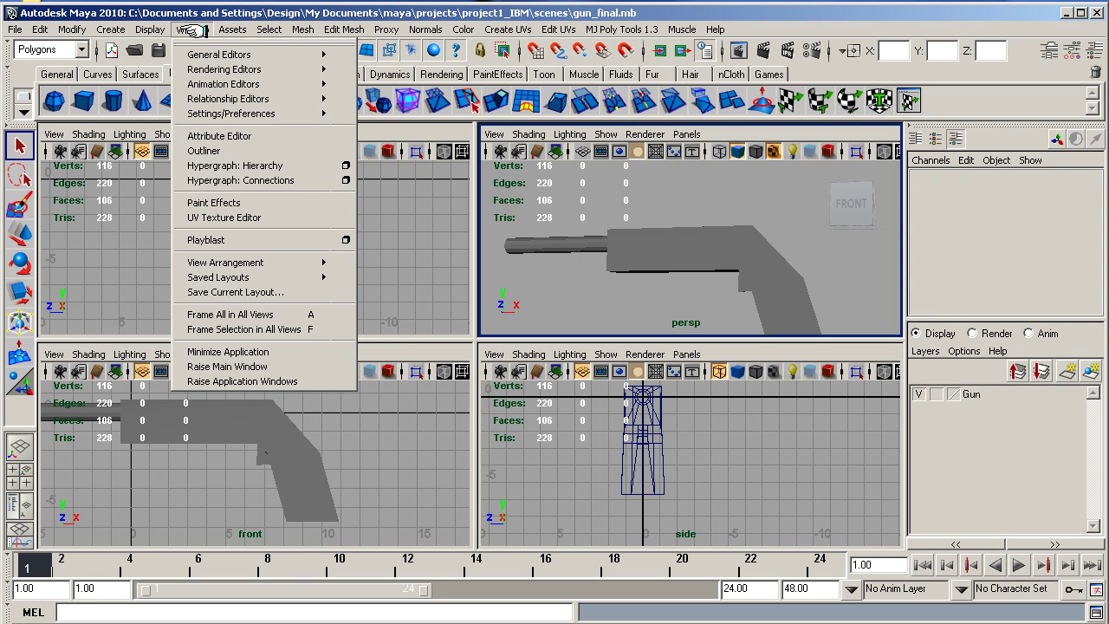
mouse_move(198, 55)
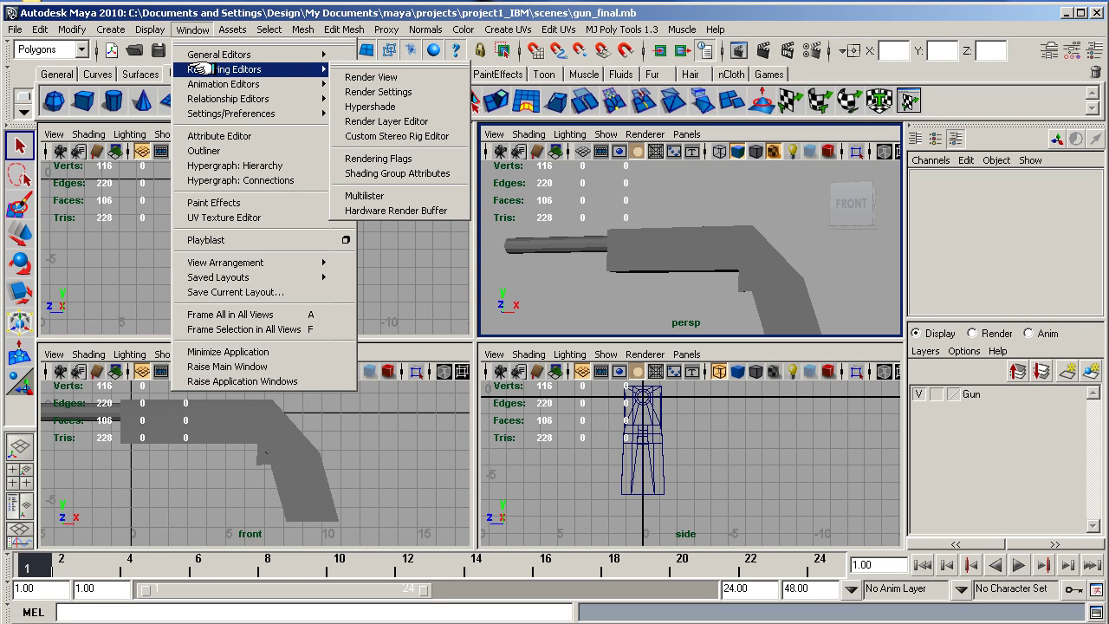
click(381, 108)
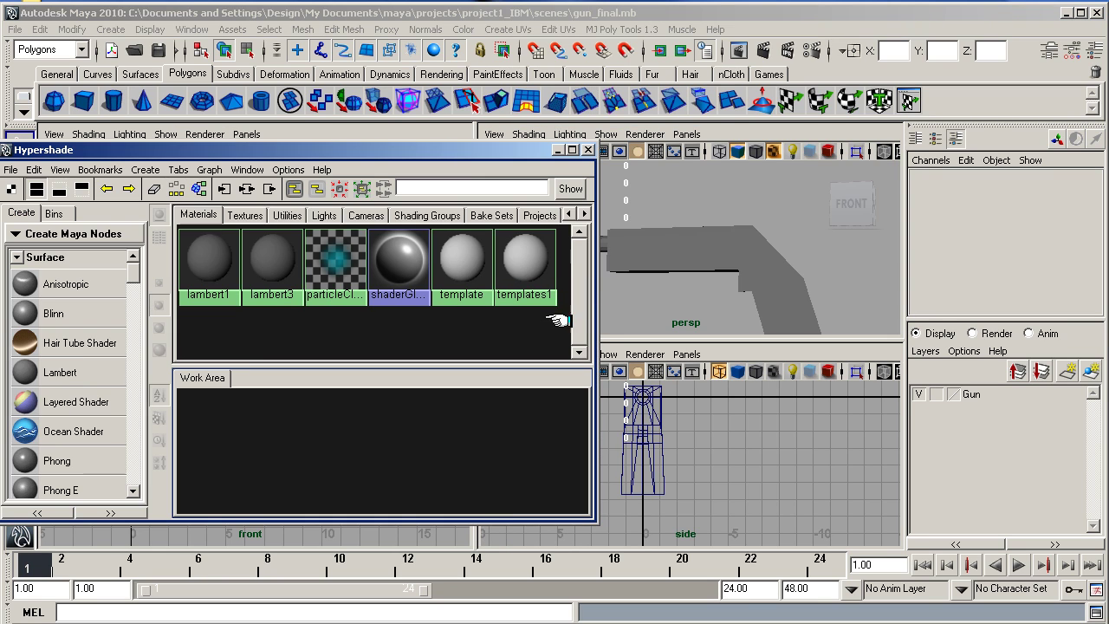
drag(557, 321, 204, 224)
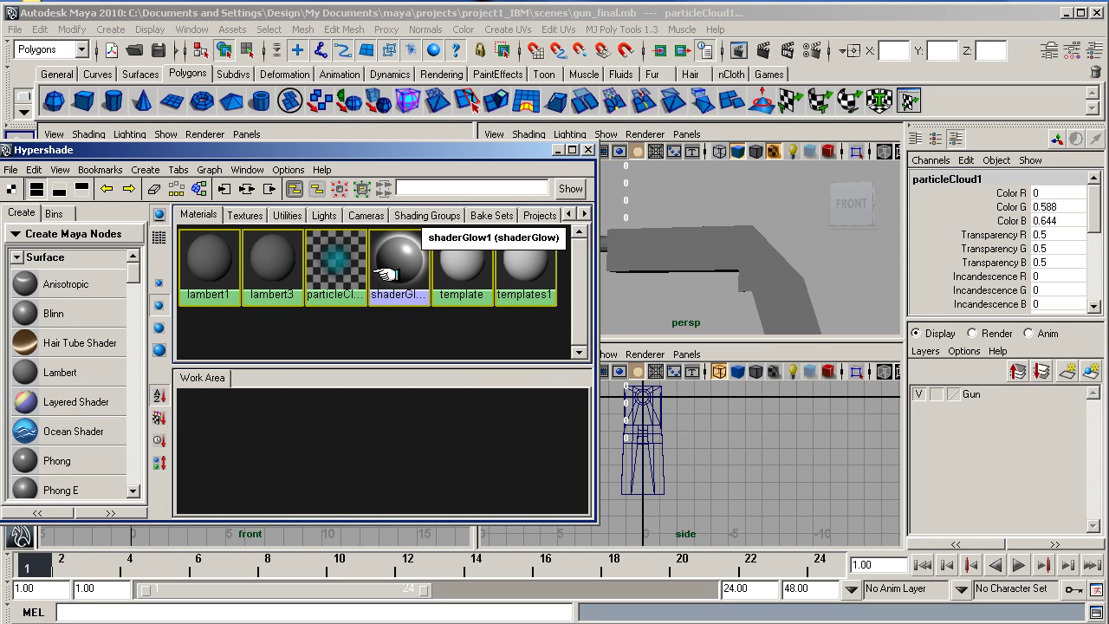
key(Delete)
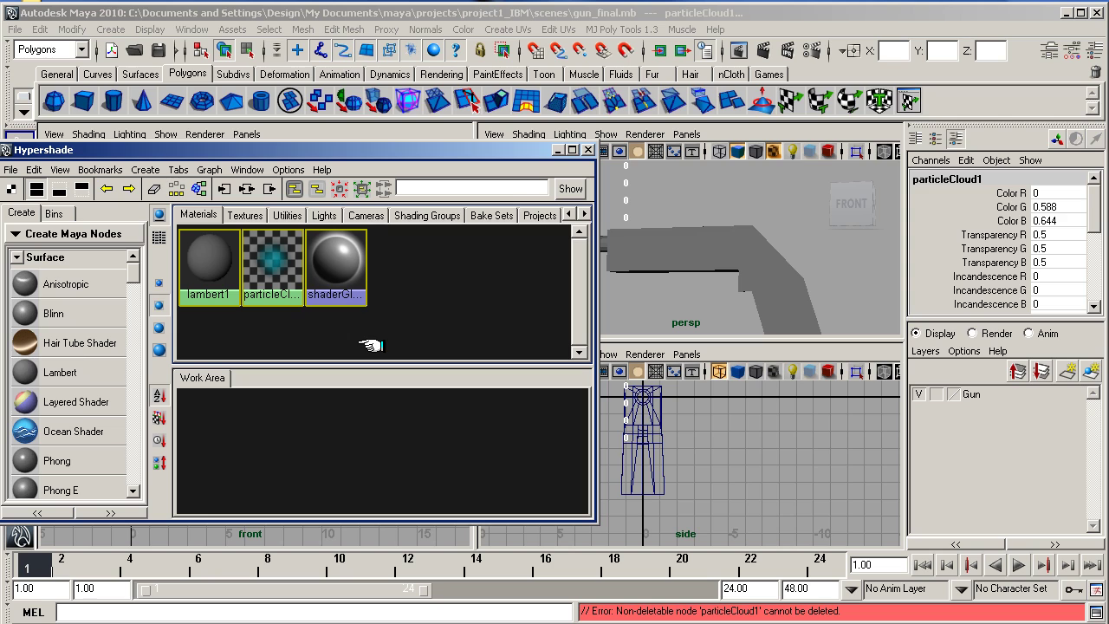
click(433, 320)
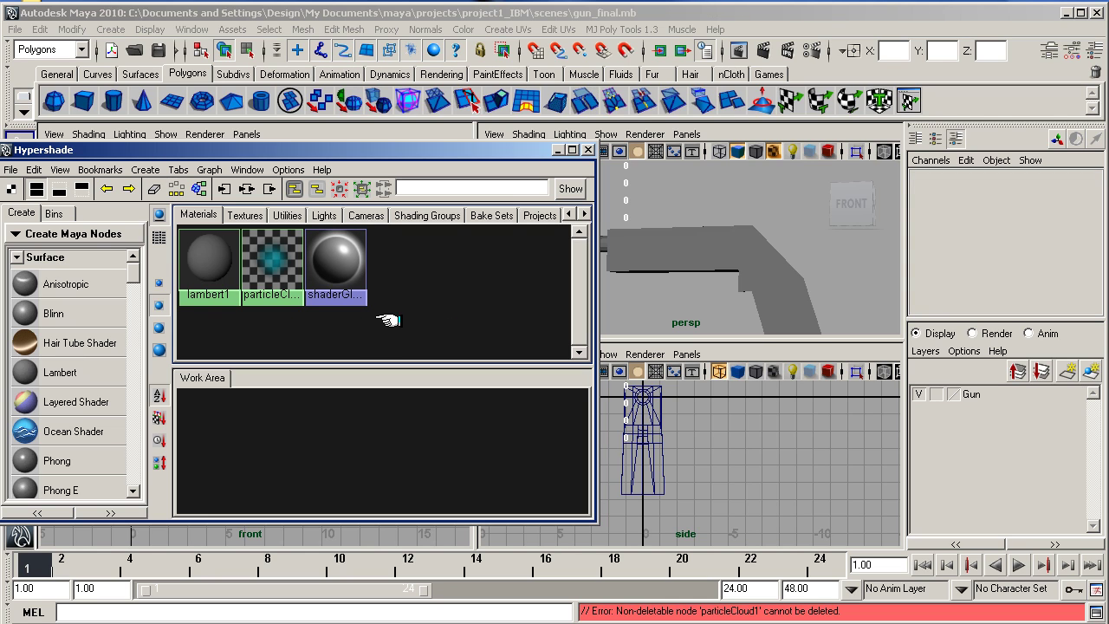
click(588, 149)
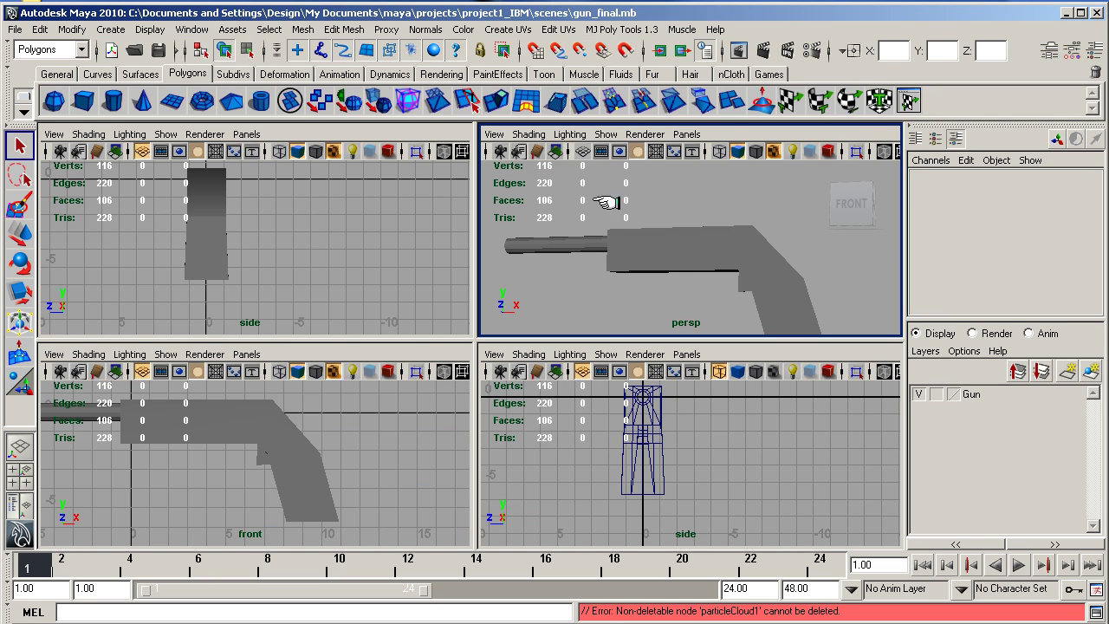
- Display the perspective view in wireframe to inspect the gun's mesh
click(524, 135)
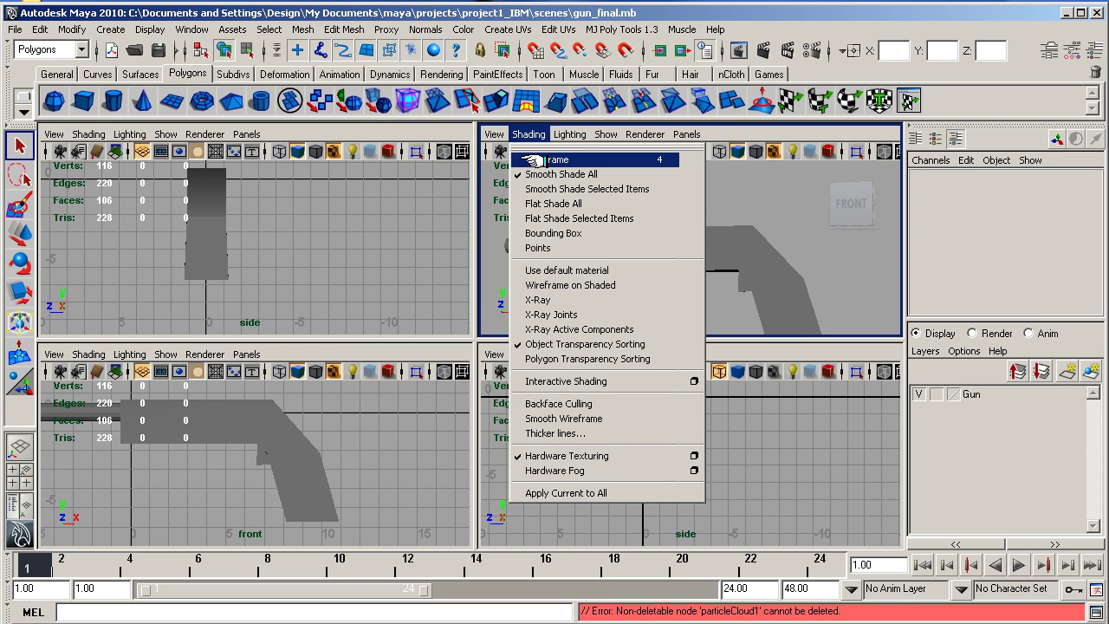
click(532, 159)
alt+drag(622, 271, 779, 263)
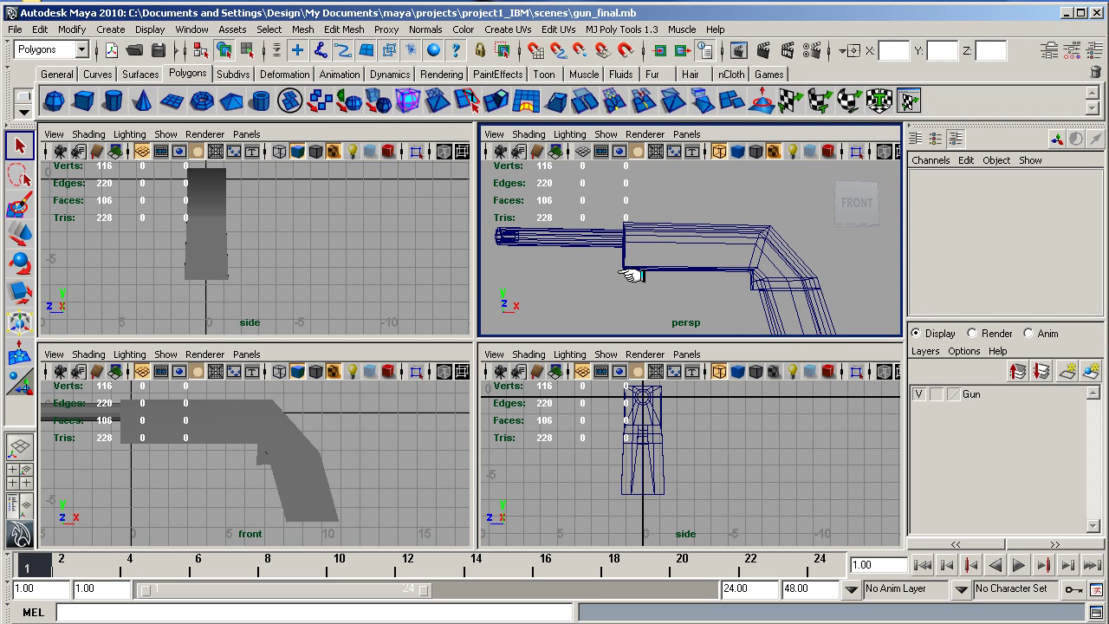
click(625, 231)
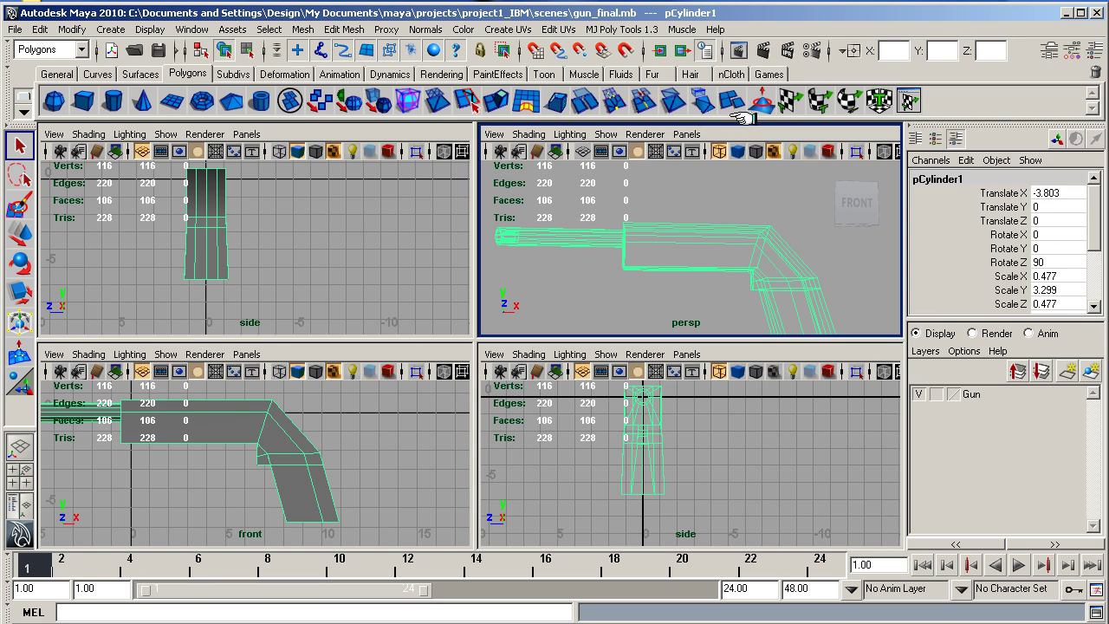
click(764, 72)
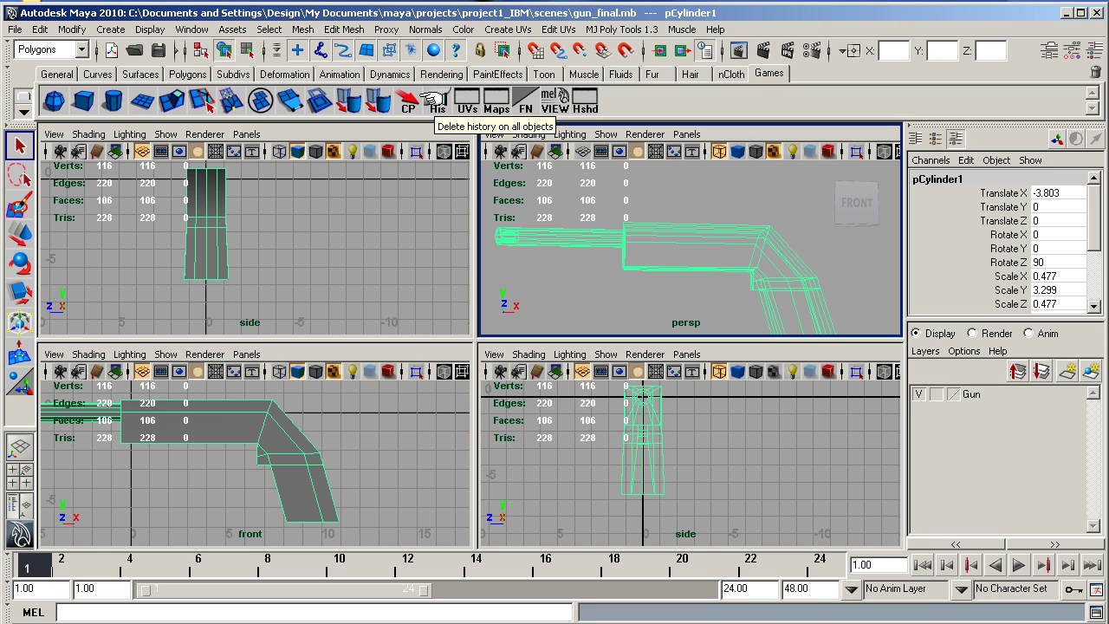
click(302, 29)
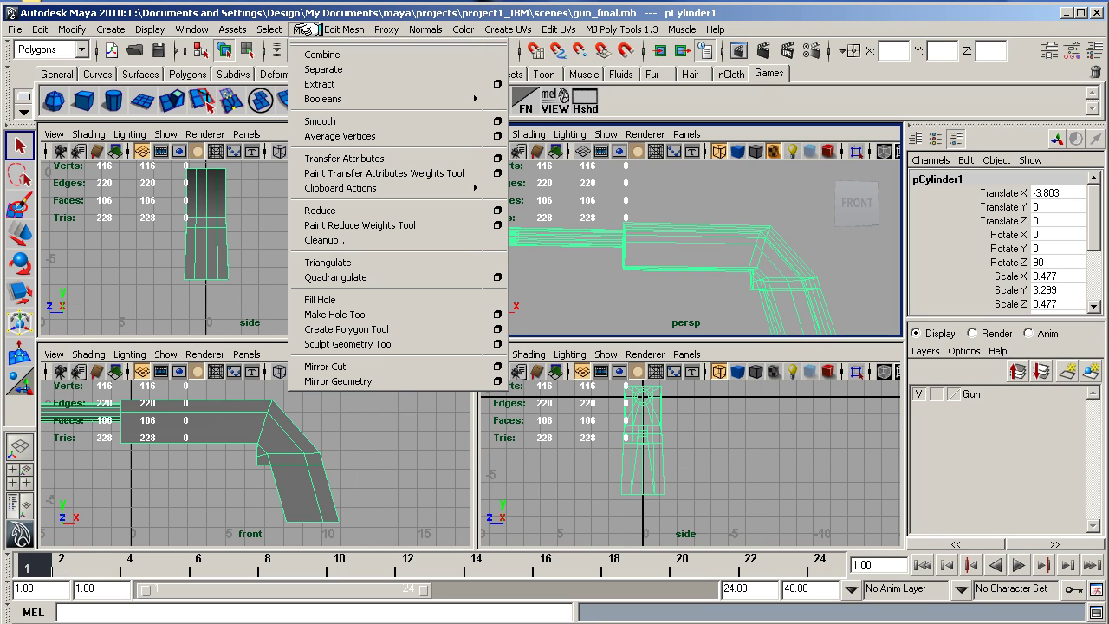
mouse_move(181, 29)
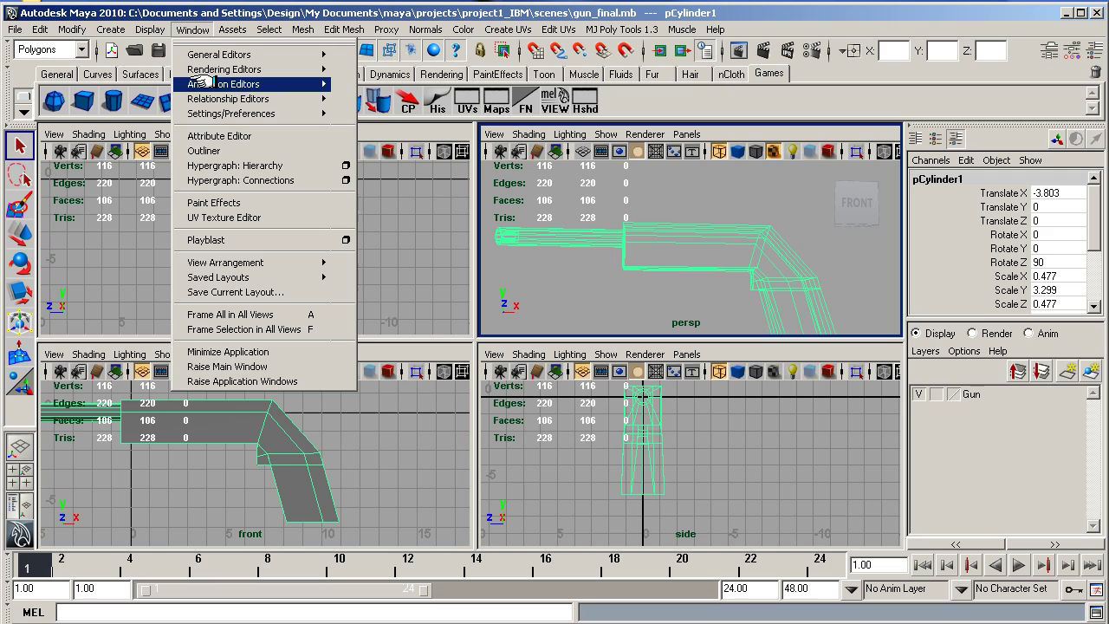
mouse_move(200, 83)
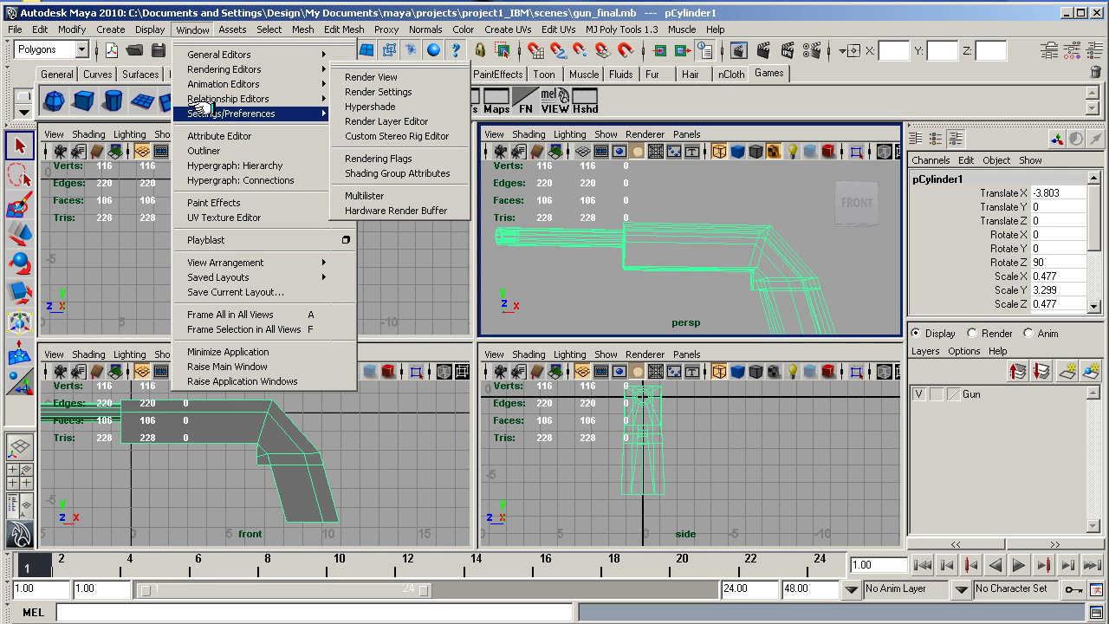
mouse_move(198, 113)
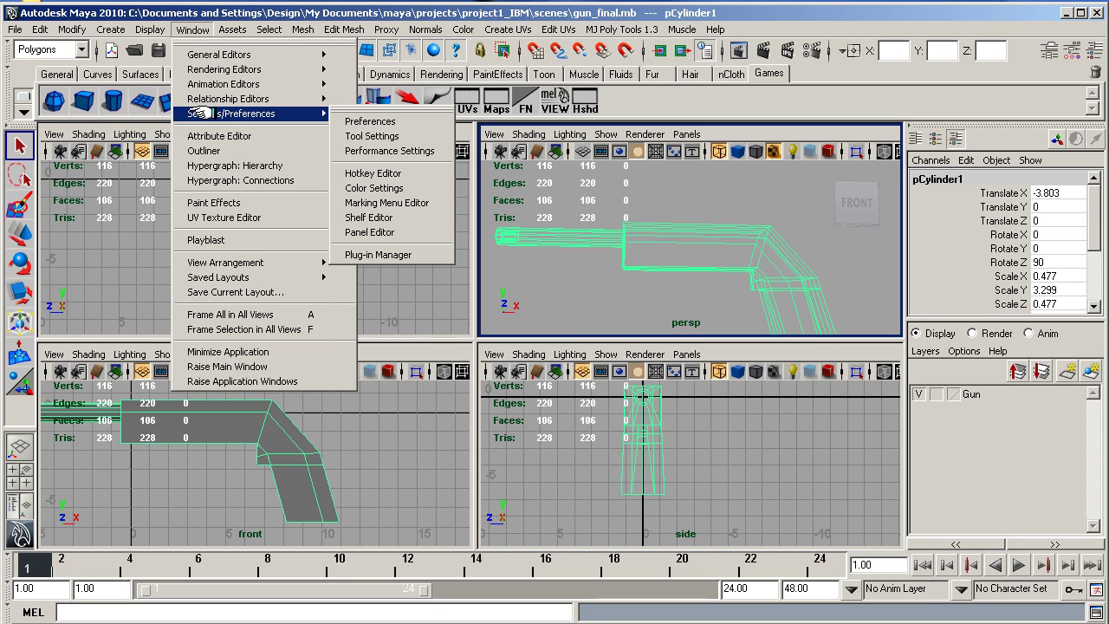
click(568, 285)
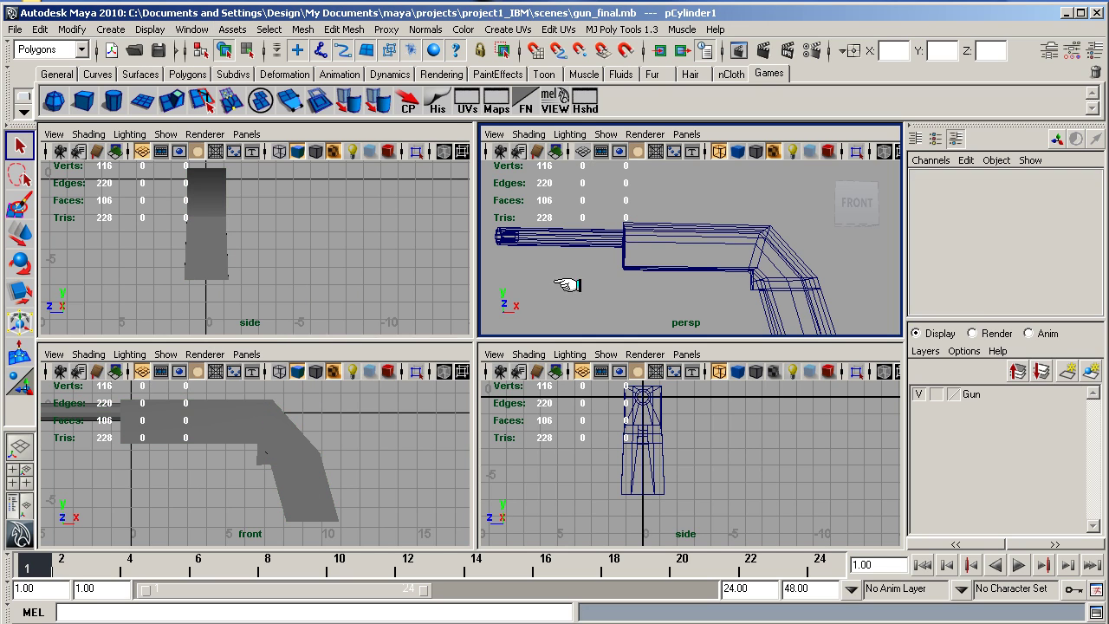
- Select the gun mesh and enlarge the perspective view to a single pane with the whole gun in frame
click(617, 255)
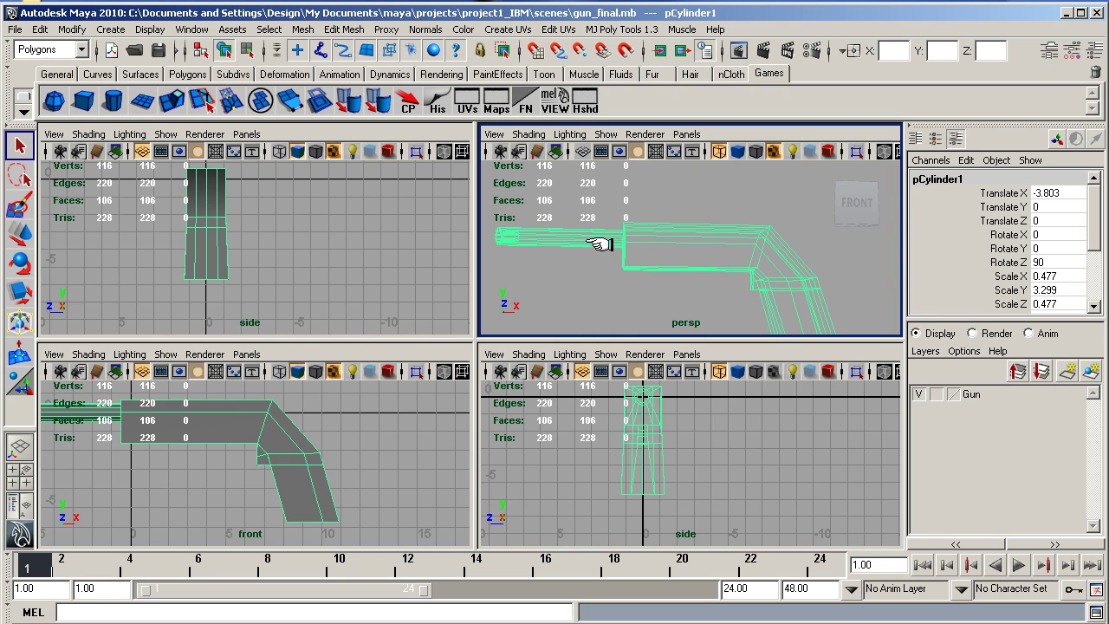
key(space)
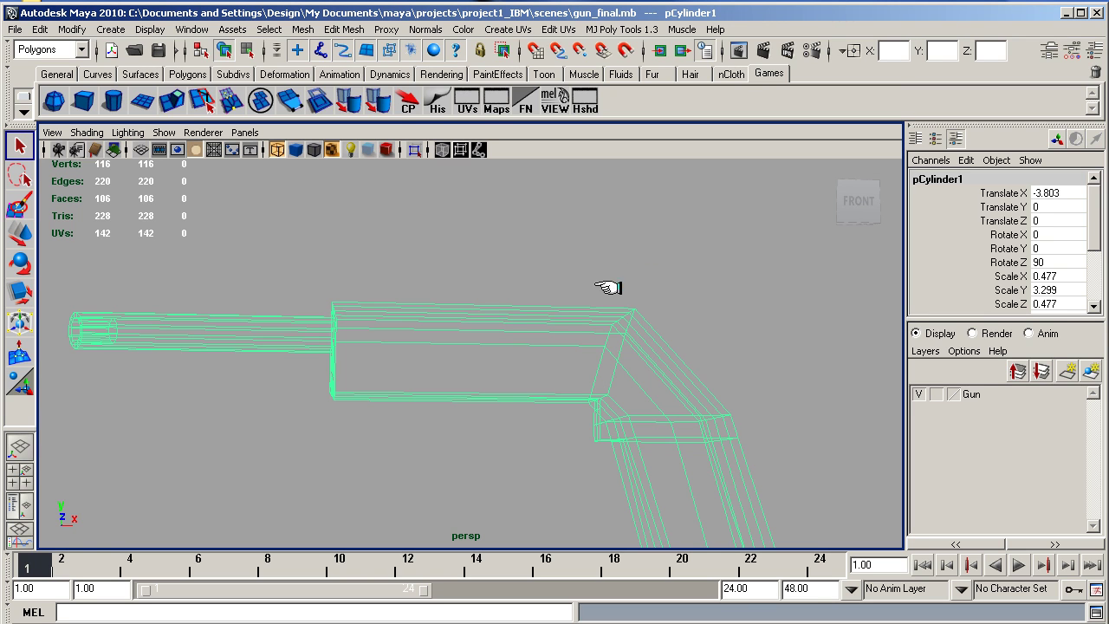
mouse_move(527, 329)
alt+mouse_down()
mouse_move(335, 310)
mouse_move(459, 346)
mouse_move(534, 338)
mouse_move(407, 381)
alt+mouse_up()
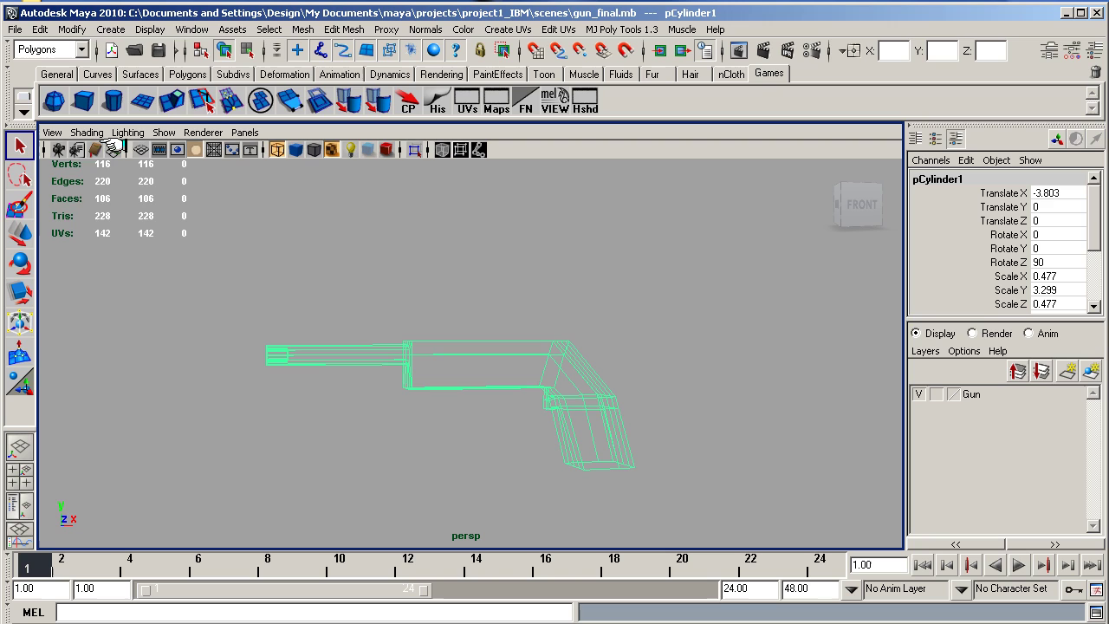
- Display all objects in the perspective view with smooth shading instead of wireframe
click(88, 133)
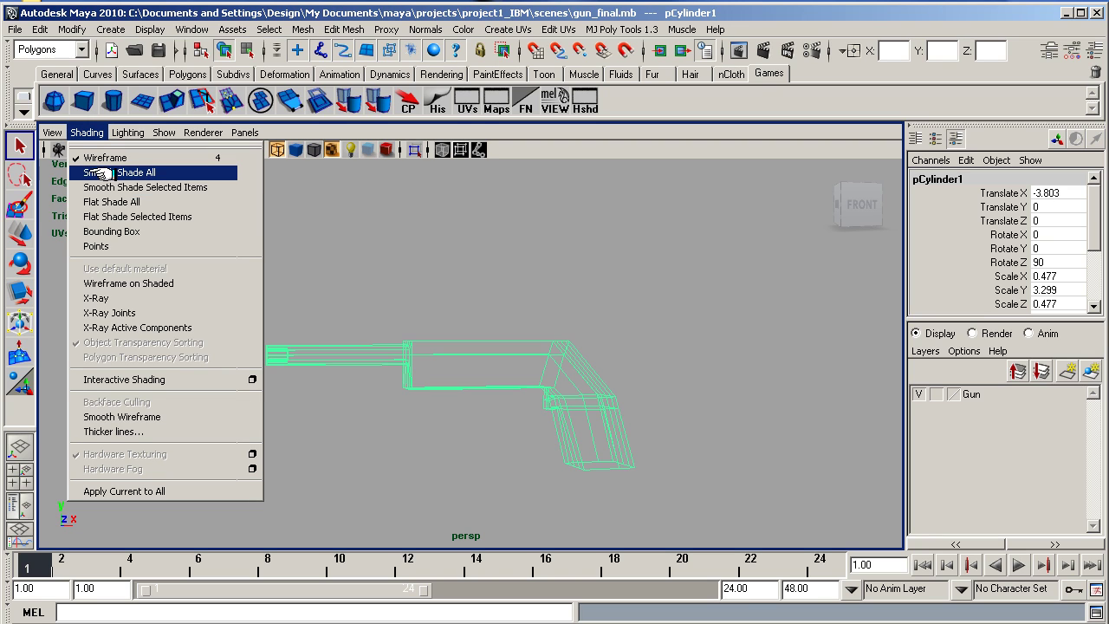
click(100, 173)
mouse_move(376, 399)
alt+mouse_down()
mouse_move(358, 391)
mouse_move(366, 378)
mouse_move(372, 389)
alt+mouse_up()
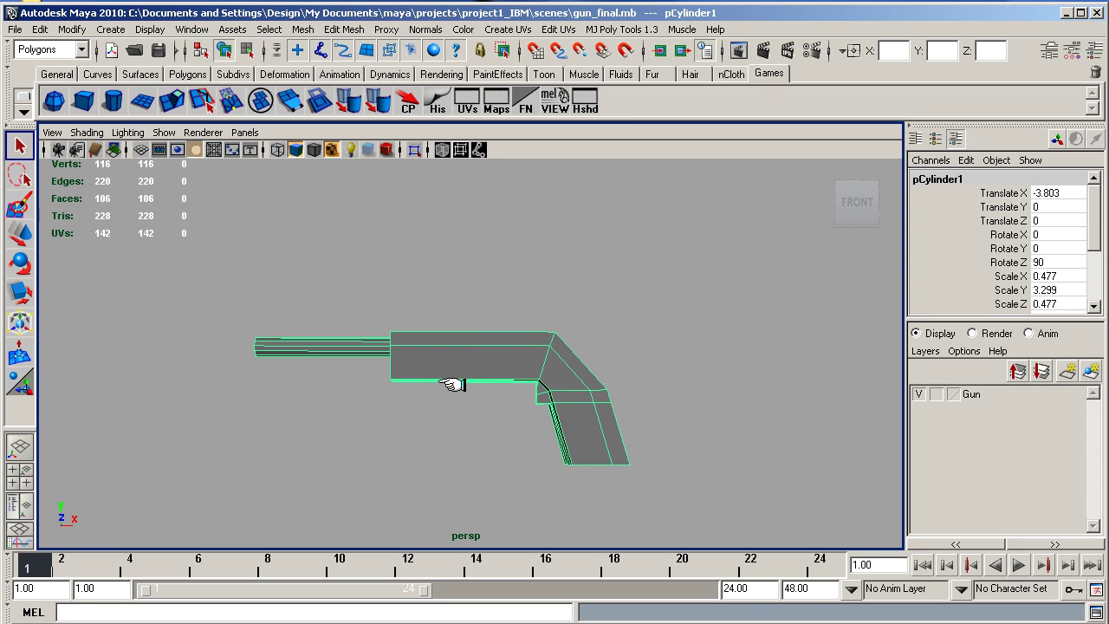
- Return to the four-view layout and frame the whole gun in the front view
key(space)
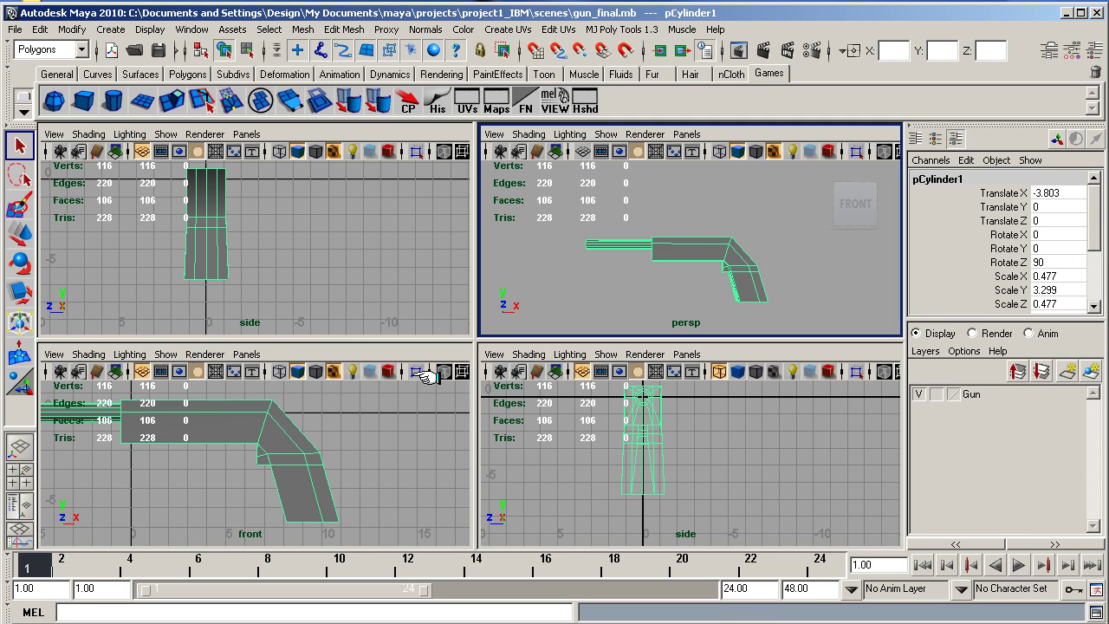
alt+right_drag(346, 443, 297, 421)
alt+middle_drag(298, 421, 350, 419)
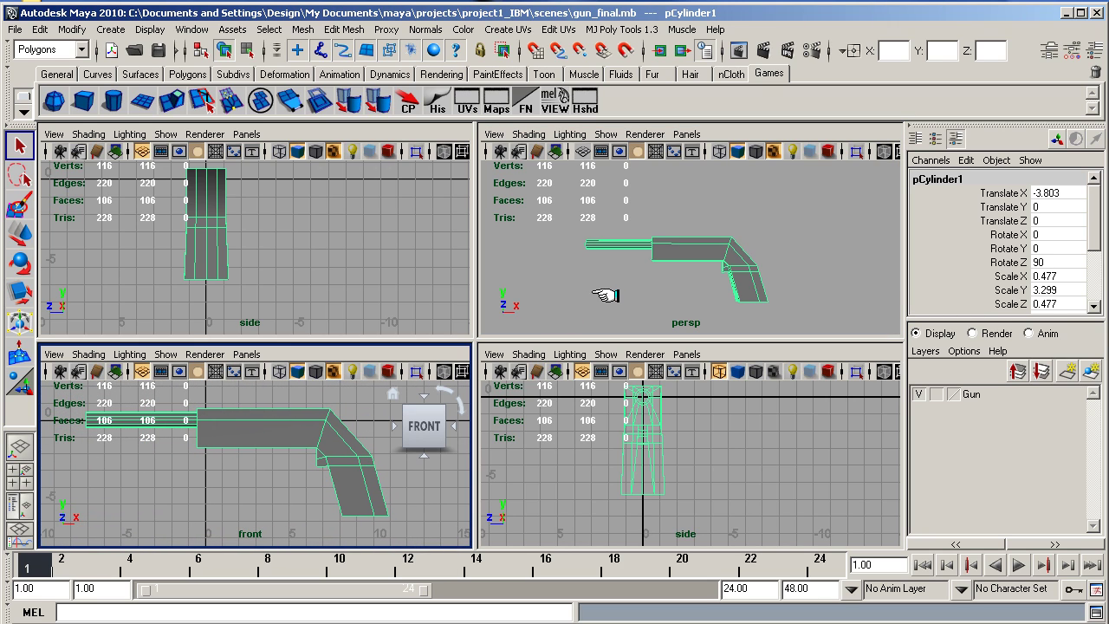
- Deselect the gun mesh and save the cleaned-up scene under its existing file name
click(621, 287)
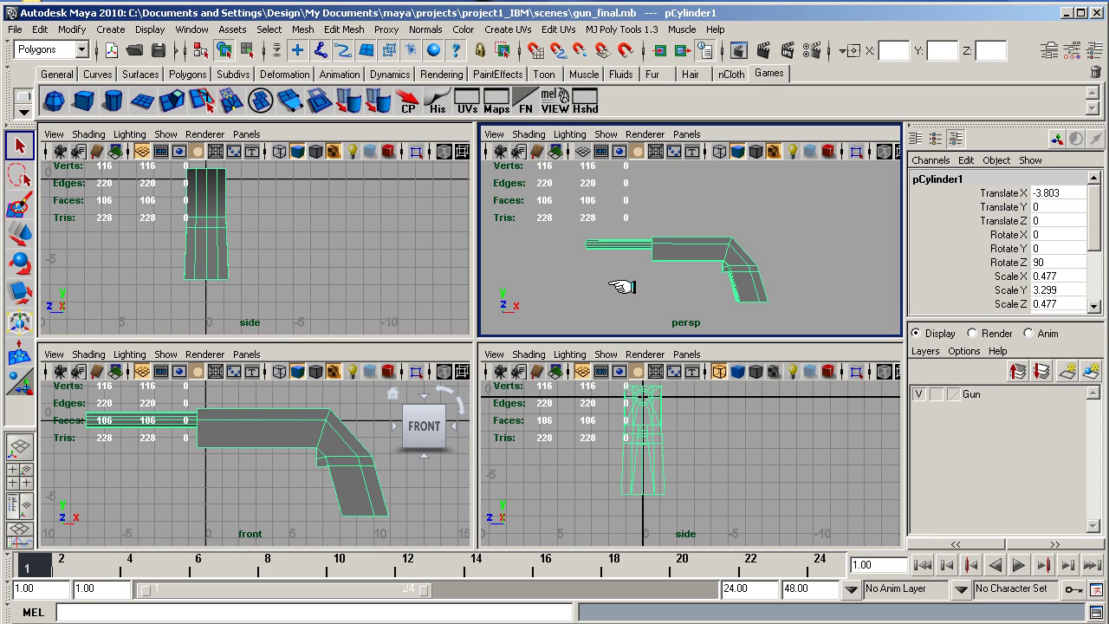
click(15, 29)
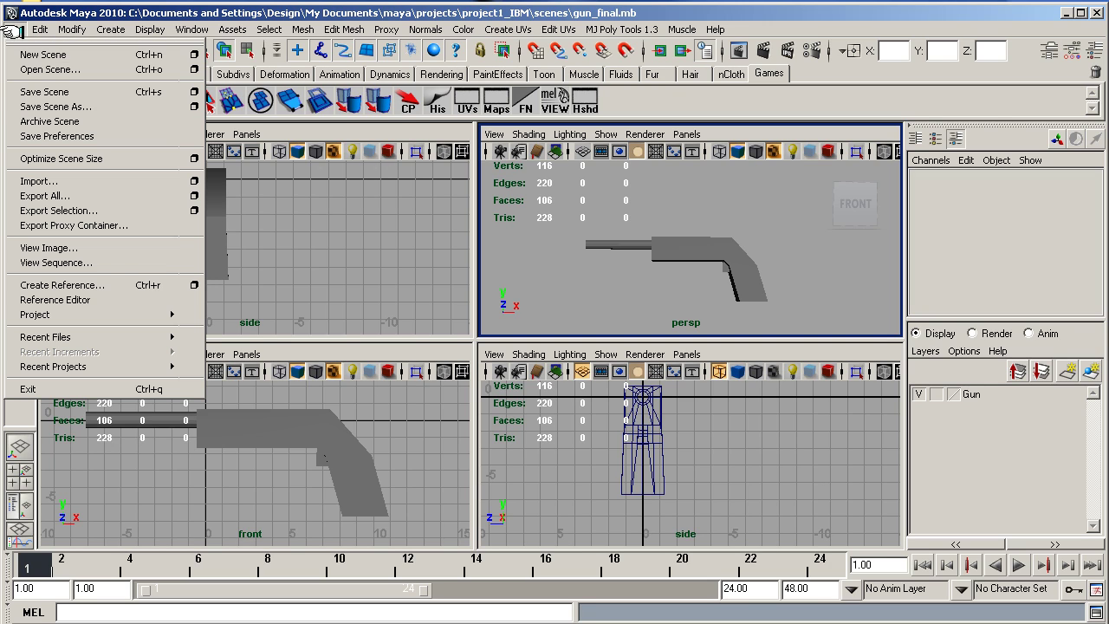
click(34, 85)
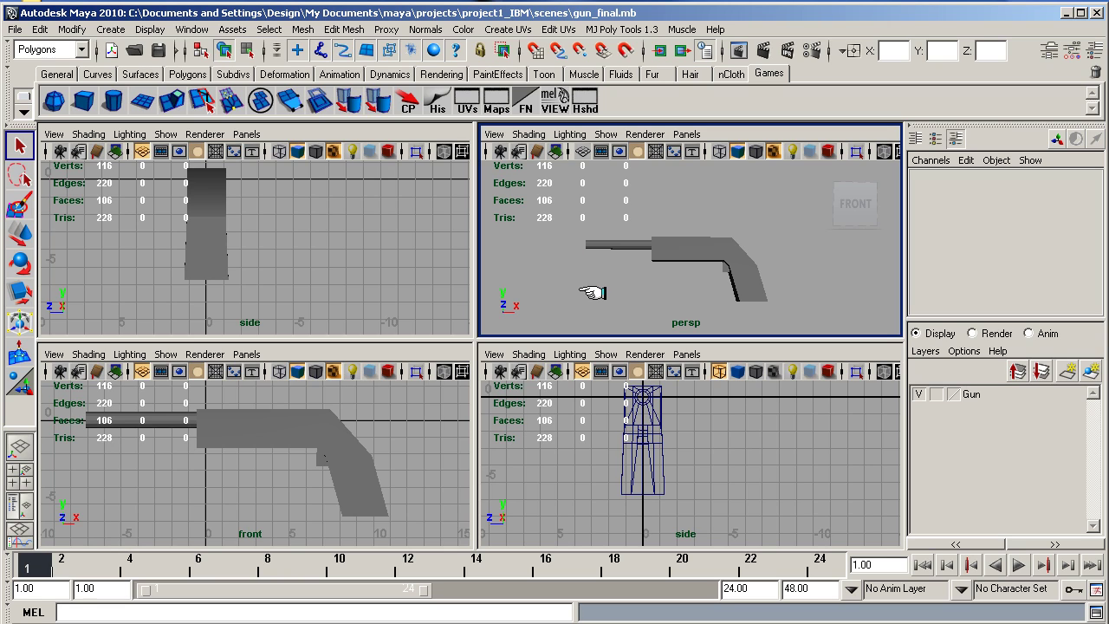
alt+right_drag(604, 293, 669, 286)
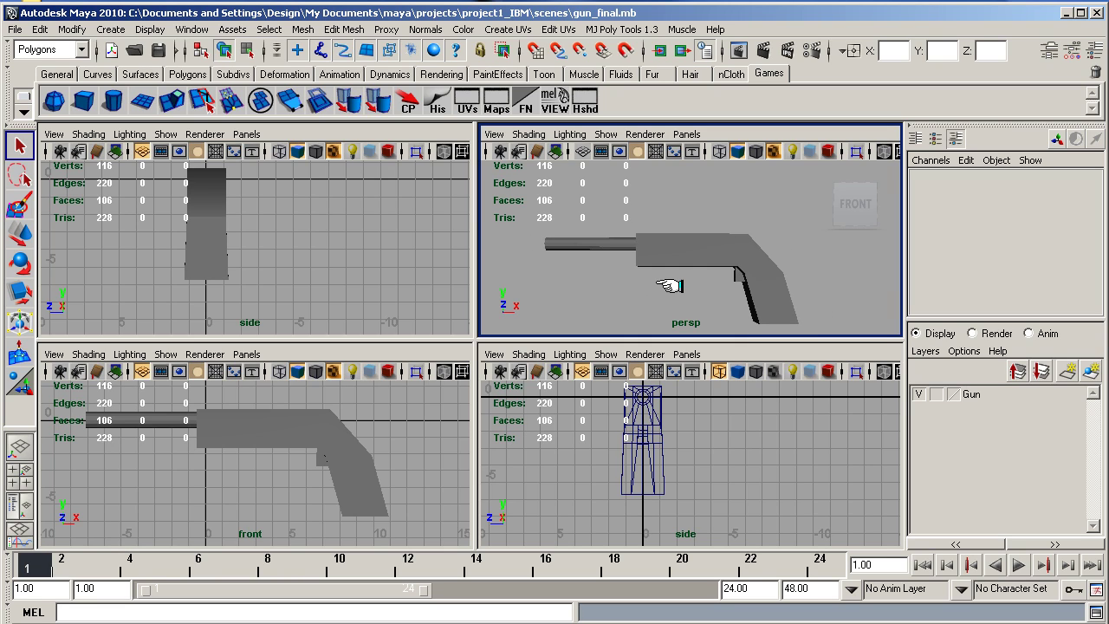
mouse_move(669, 286)
alt+mouse_down()
mouse_move(665, 312)
mouse_move(664, 292)
alt+mouse_up()
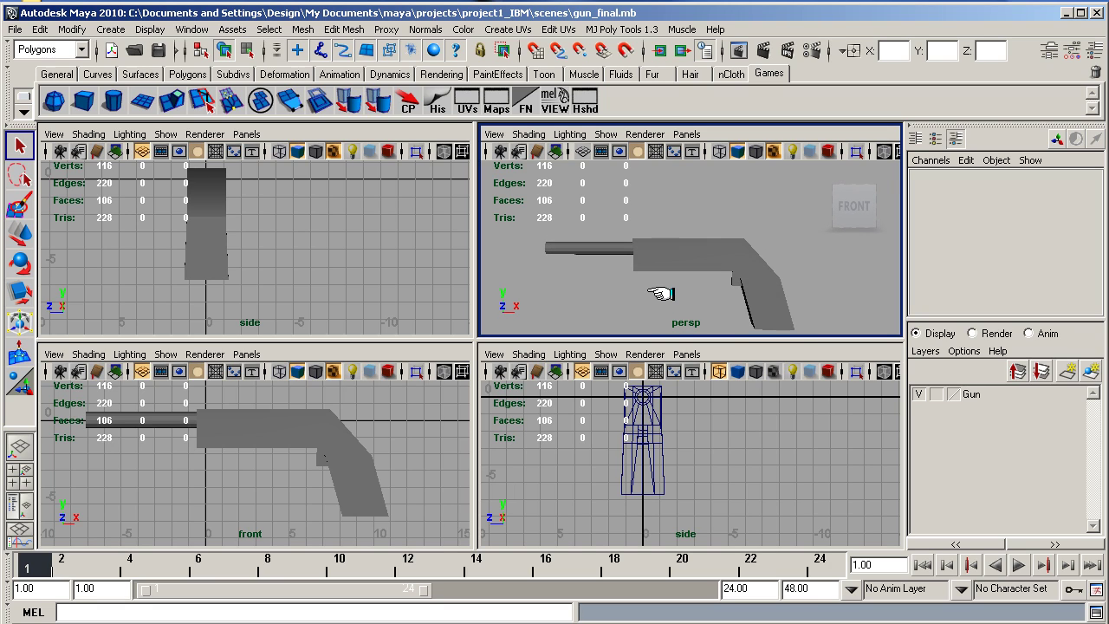